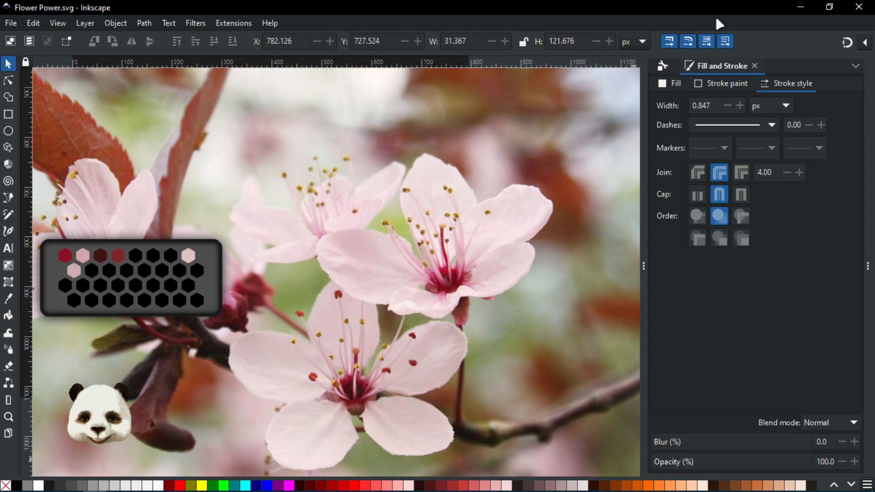
# - Switch through the reduced interface views that hide the toolbars, palette and title bar, and restore the full interface
pyautogui.moveTo(396, 150)
pyautogui.mouseDown()
pyautogui.moveTo(355, 228)
pyautogui.moveTo(368, 209)
pyautogui.moveTo(397, 196)
pyautogui.mouseUp()
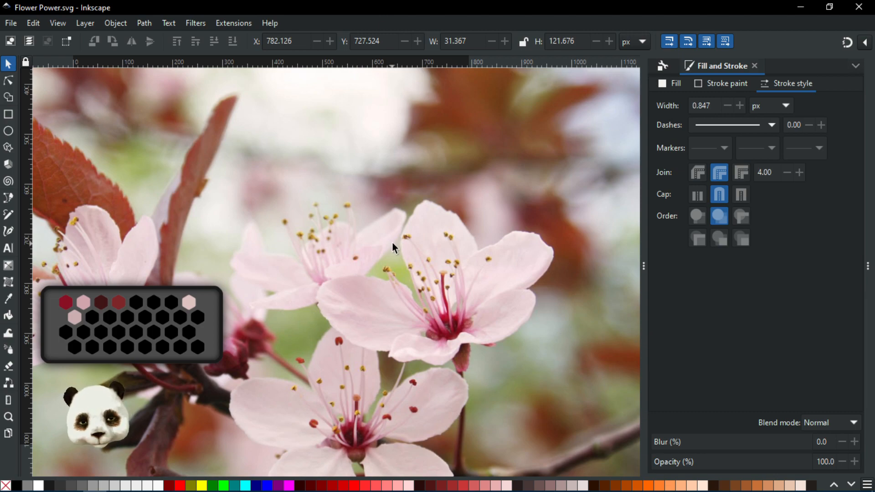
pyautogui.hotkey('ctrl', 'F11')
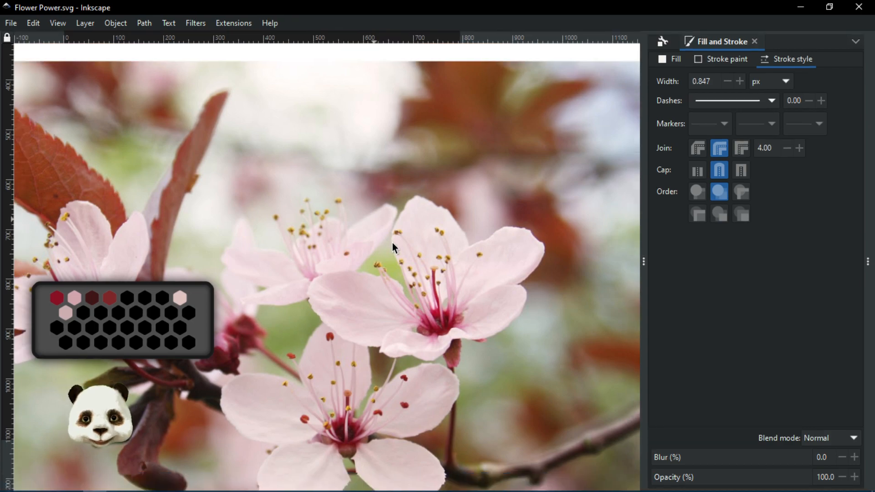
pyautogui.hotkey('ctrl', 'F11')
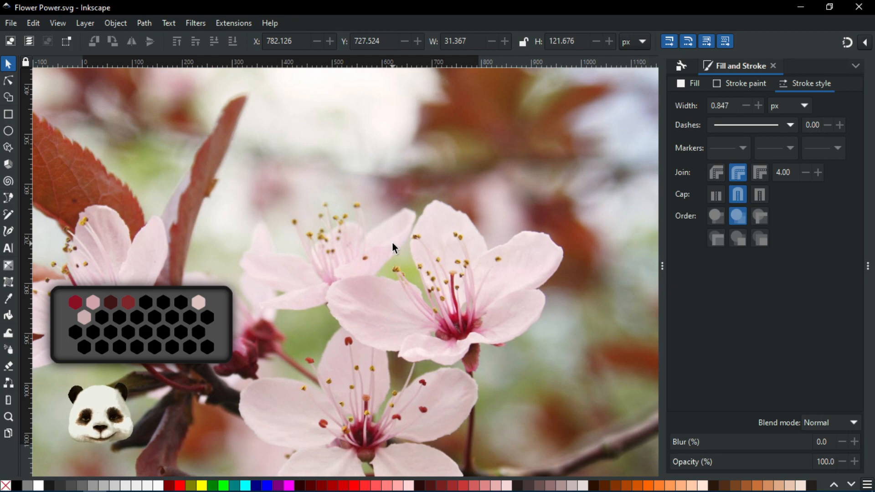
pyautogui.hotkey('ctrl', 'shift', 'F11')
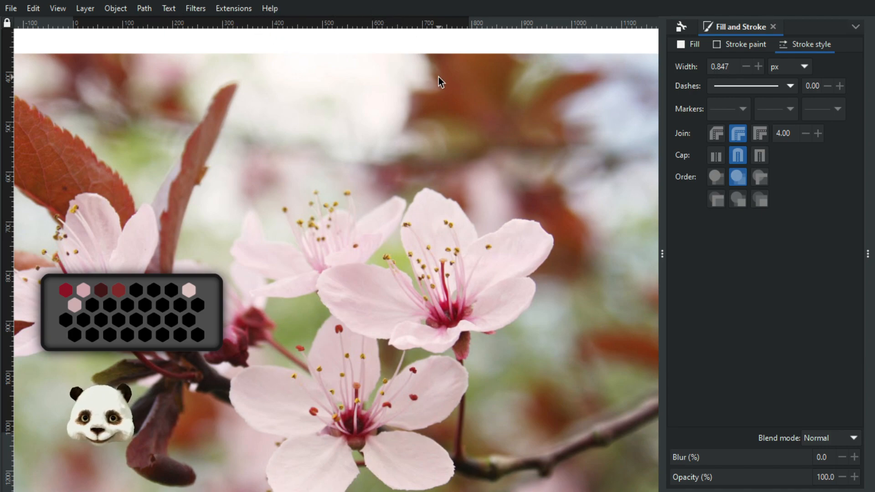
pyautogui.moveTo(426, 222); pyautogui.dragTo(441, 162)
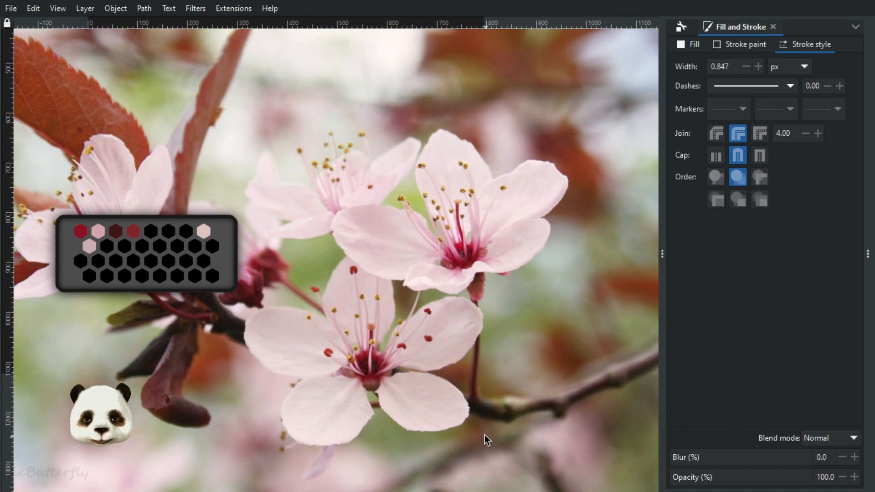
pyautogui.hotkey('shift', 'F11')
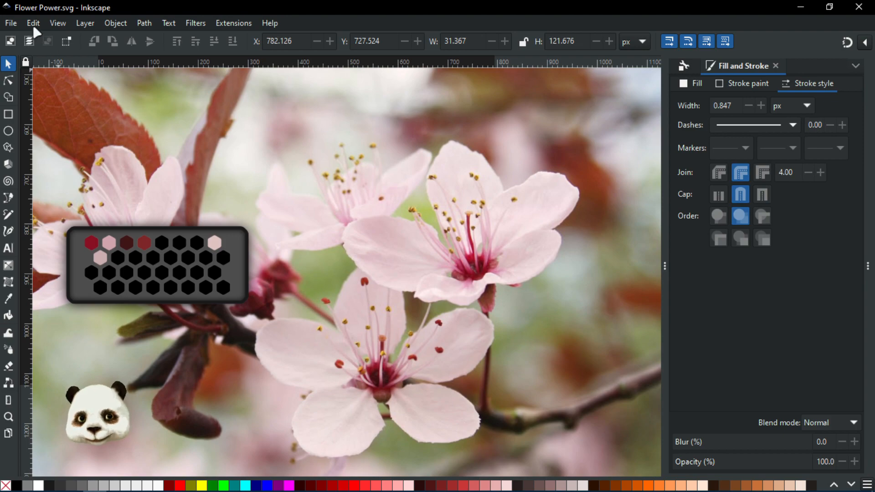
pyautogui.click(56, 23)
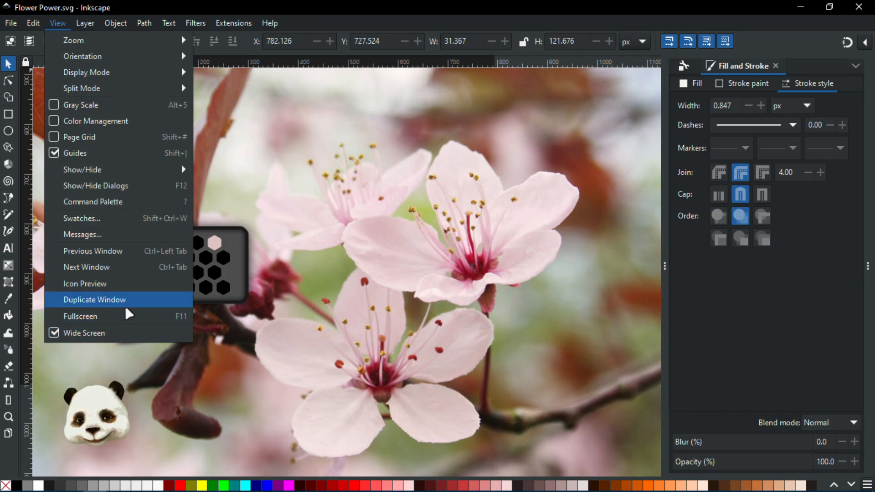
pyautogui.click(448, 7)
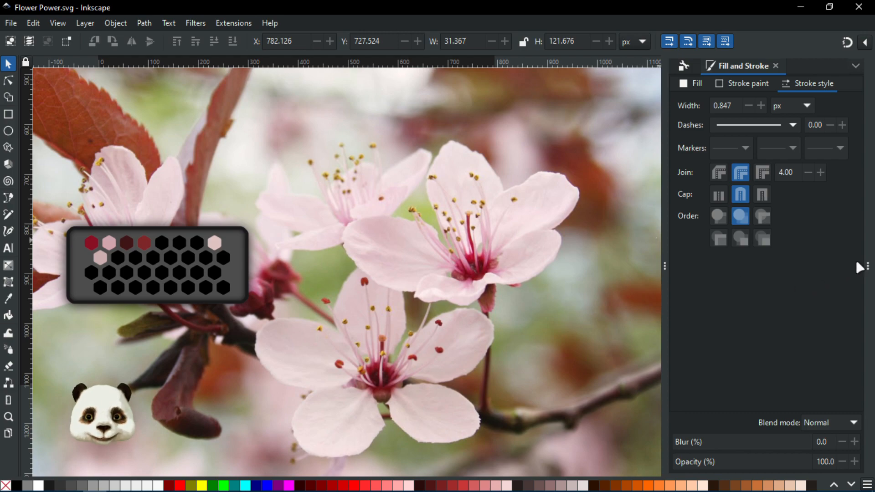
# - Unfold and fold away the docked Selectors and CSS column, and collapse and restore the Fill and Stroke column
pyautogui.click(867, 260)
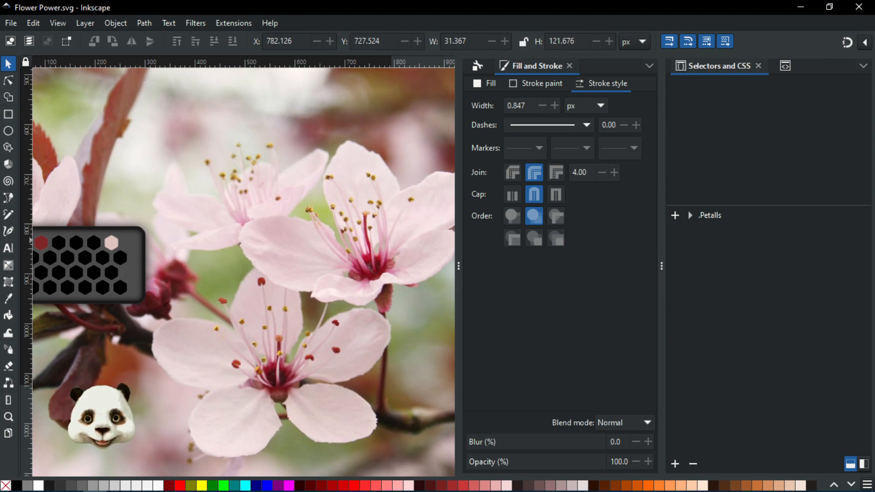
pyautogui.moveTo(719, 65); pyautogui.dragTo(689, 76)
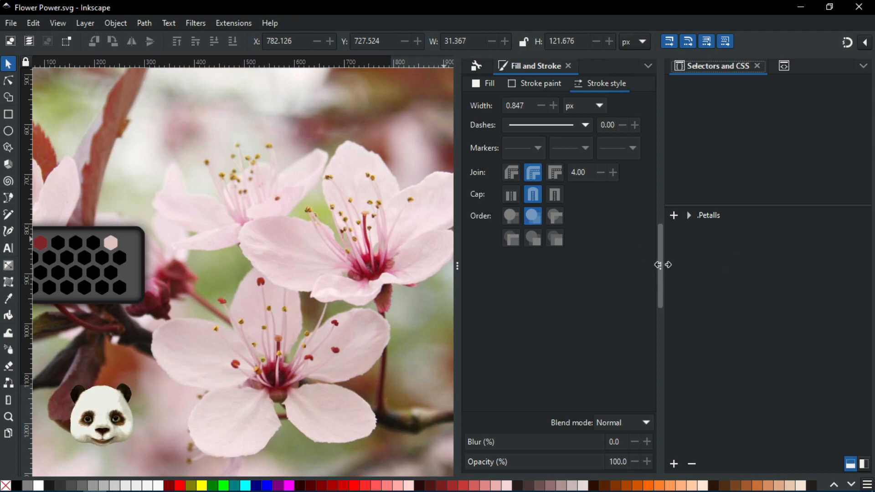
pyautogui.click(659, 273)
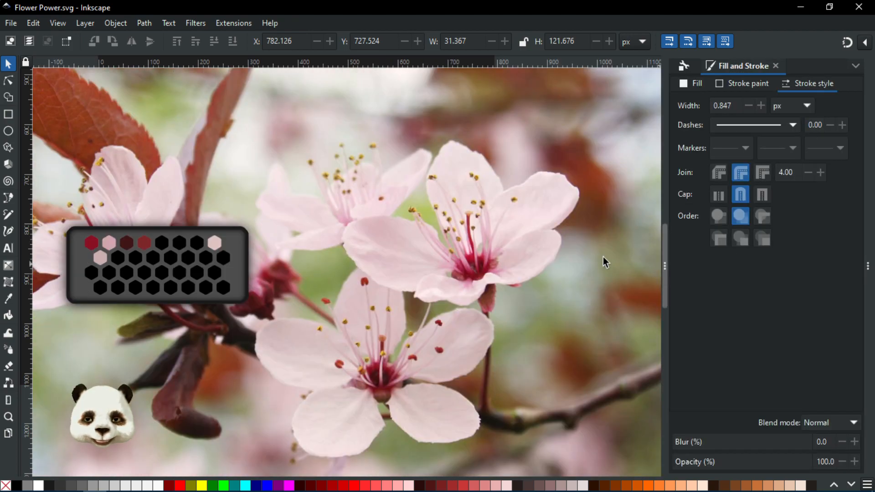
pyautogui.click(665, 268)
pyautogui.click(853, 268)
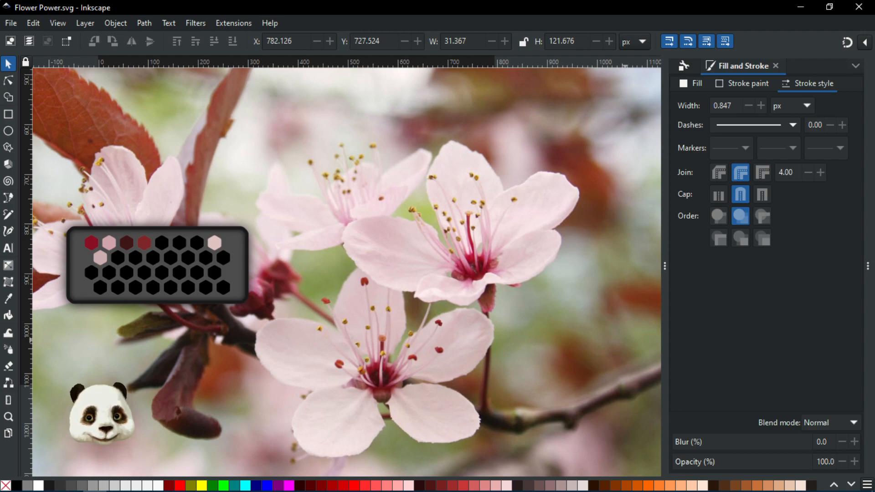
# - Bring the floating Layers and Objects dialog onto the screen, and make the Canvas and Sub Effects layers visible
pyautogui.moveTo(874, 109); pyautogui.dragTo(475, 75)
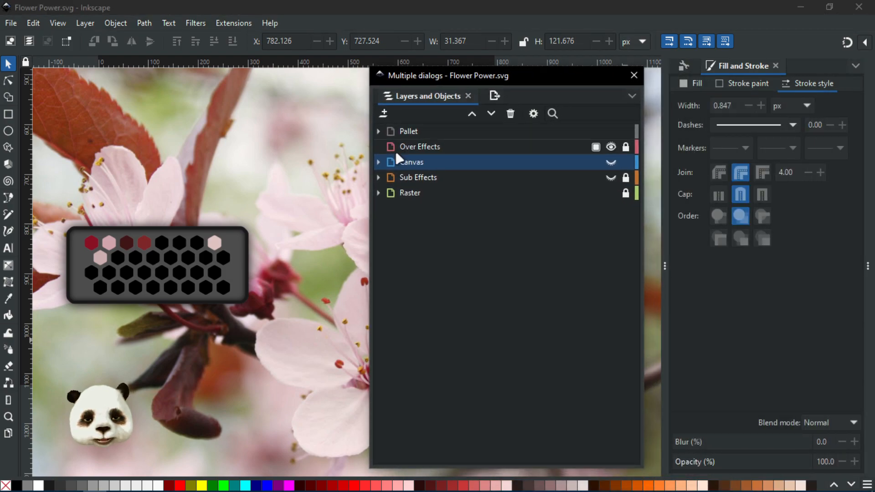
pyautogui.click(379, 162)
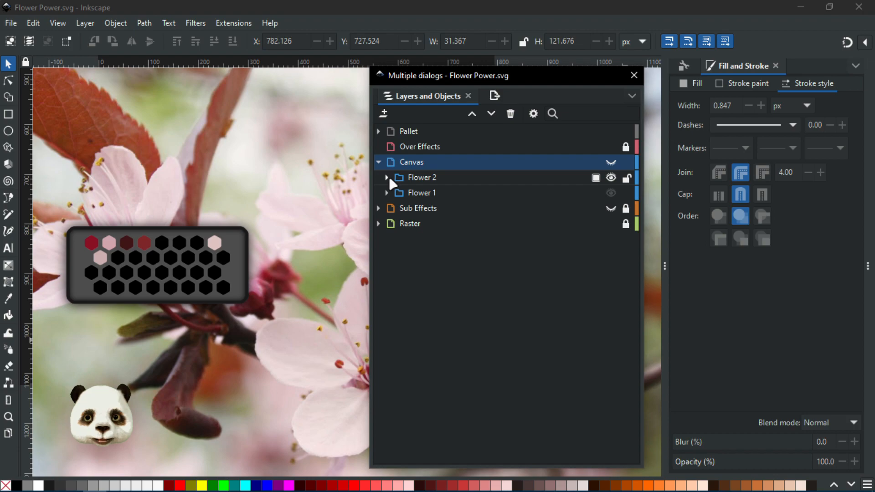
pyautogui.moveTo(455, 82); pyautogui.dragTo(868, 101)
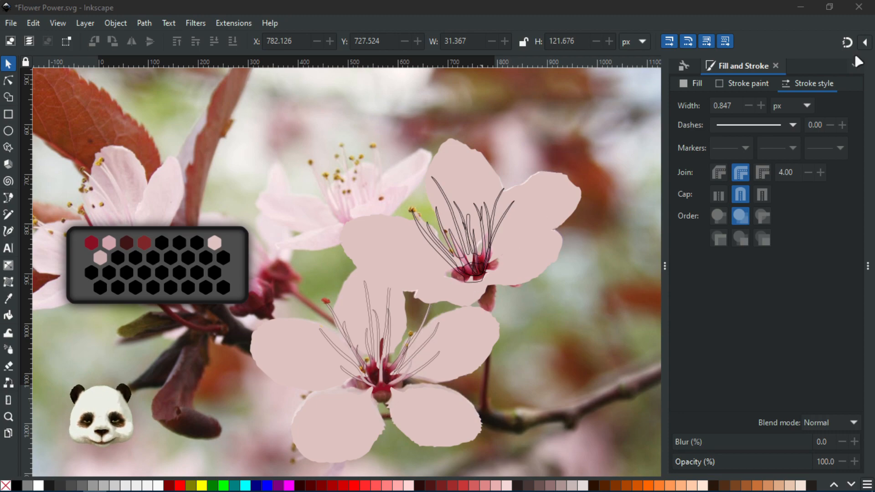
pyautogui.moveTo(867, 96); pyautogui.dragTo(714, 80)
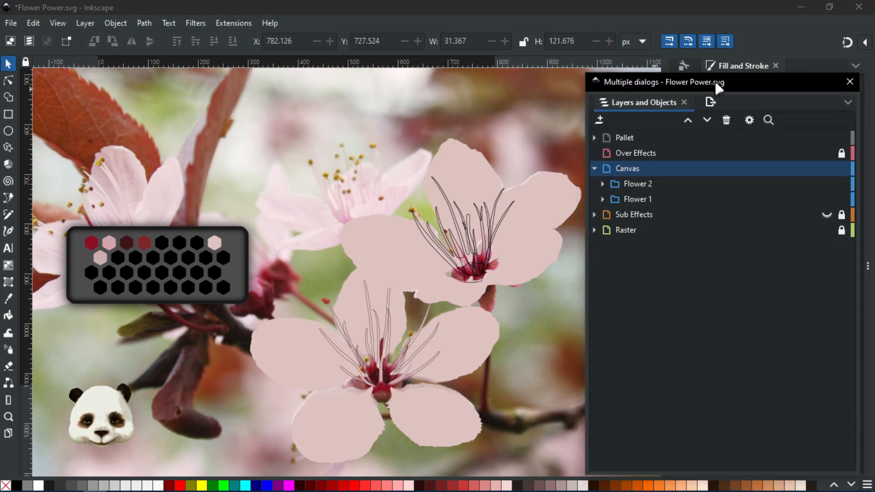
pyautogui.click(827, 213)
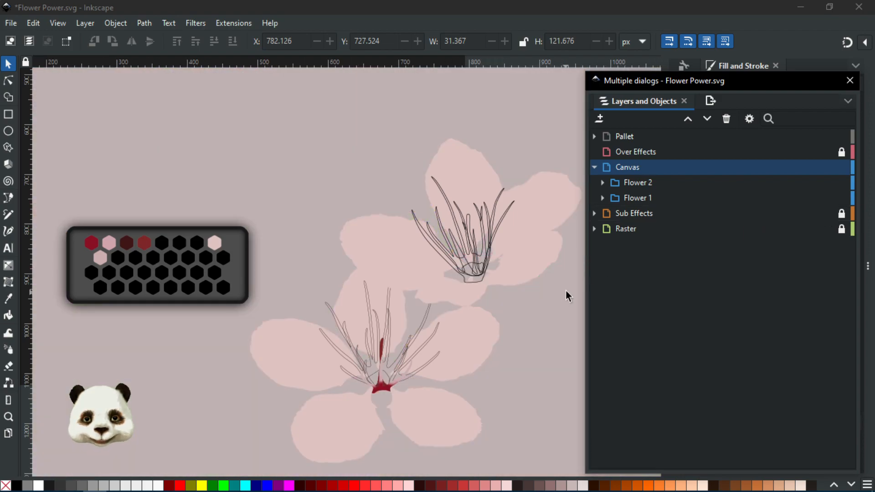
# - Park the floating dialog off screen and show the fill settings of the light pink palette hexagon with the Node tool
pyautogui.keyDown('ctrl'); pyautogui.scroll(2, 565, 290); pyautogui.keyUp('ctrl')
pyautogui.keyDown('ctrl'); pyautogui.scroll(-2, 448, 239); pyautogui.keyUp('ctrl')
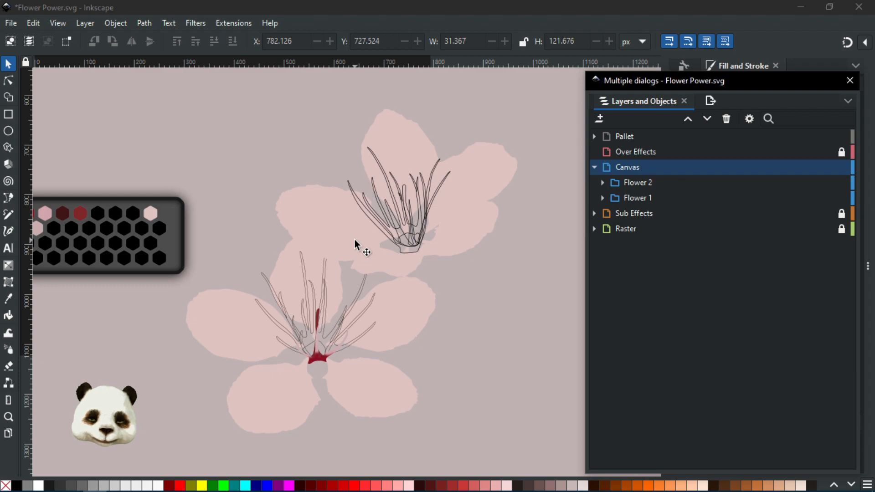
pyautogui.click(8, 80)
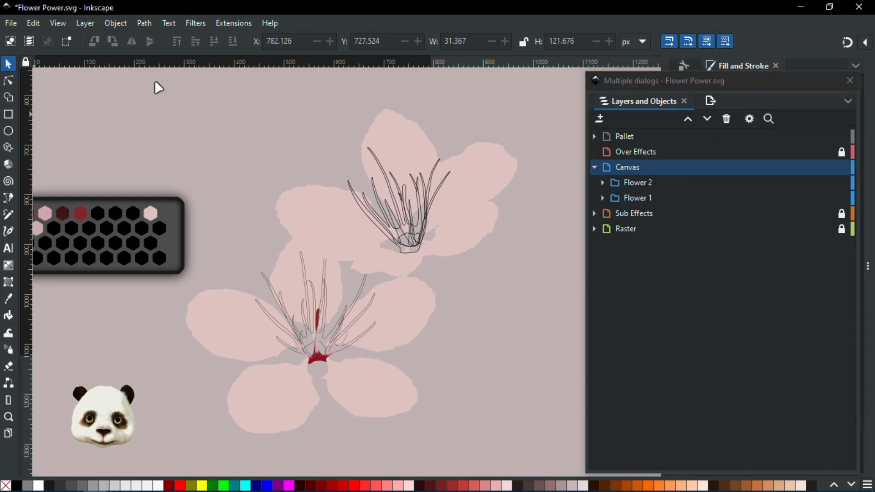
pyautogui.moveTo(649, 81); pyautogui.dragTo(874, 74)
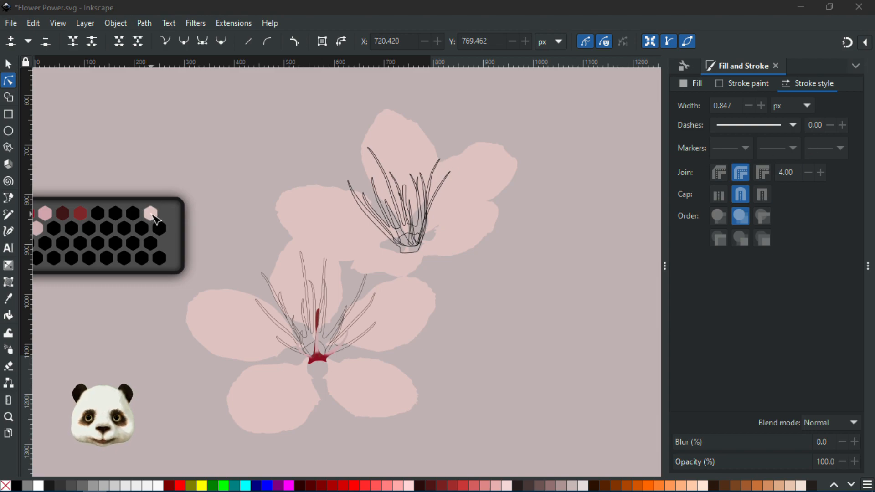
pyautogui.click(151, 215)
pyautogui.click(698, 83)
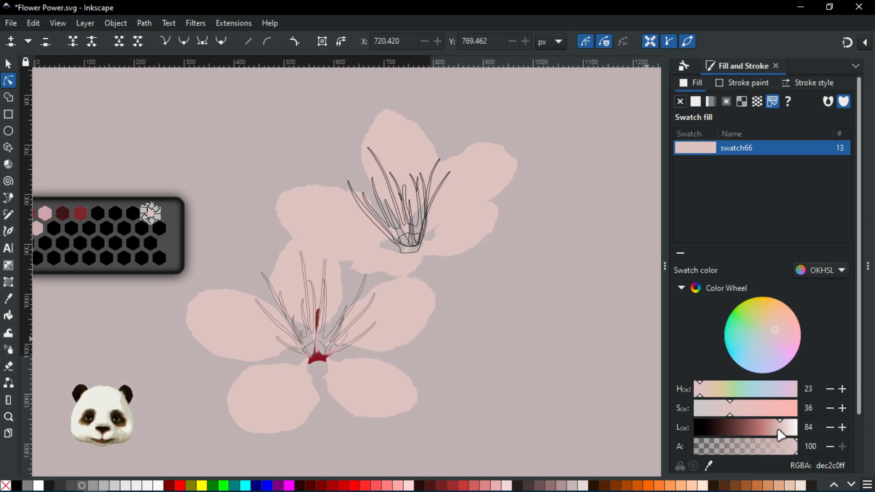
# - Copy the swatch color's RGBA code dec2c0ff and paste it back as the swatch66 color
pyautogui.click(836, 465)
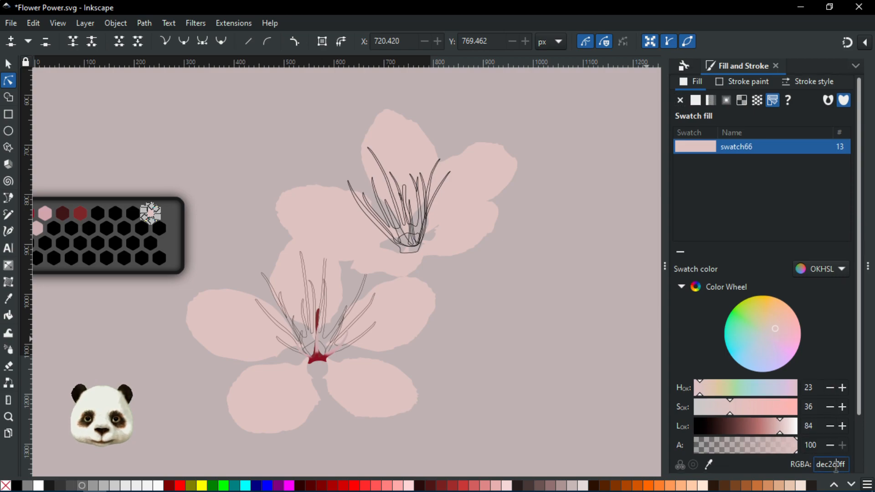
pyautogui.doubleClick(836, 465)
pyautogui.hotkey('ctrl', 'c')
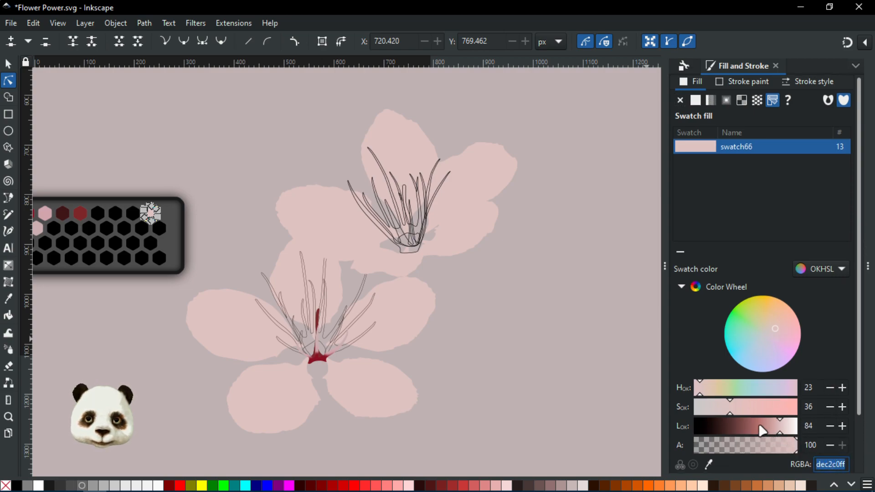
pyautogui.click(759, 425)
pyautogui.doubleClick(830, 464)
pyautogui.hotkey('ctrl', 'v')
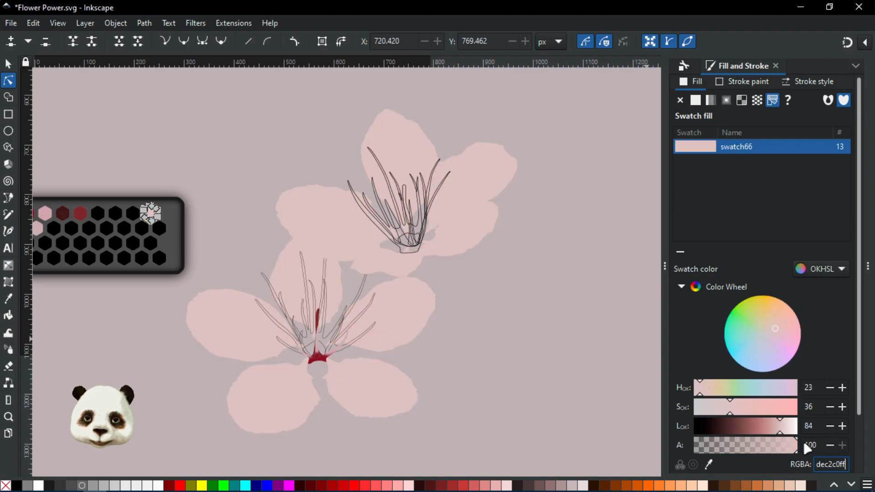
pyautogui.scroll(1, 137, 179)
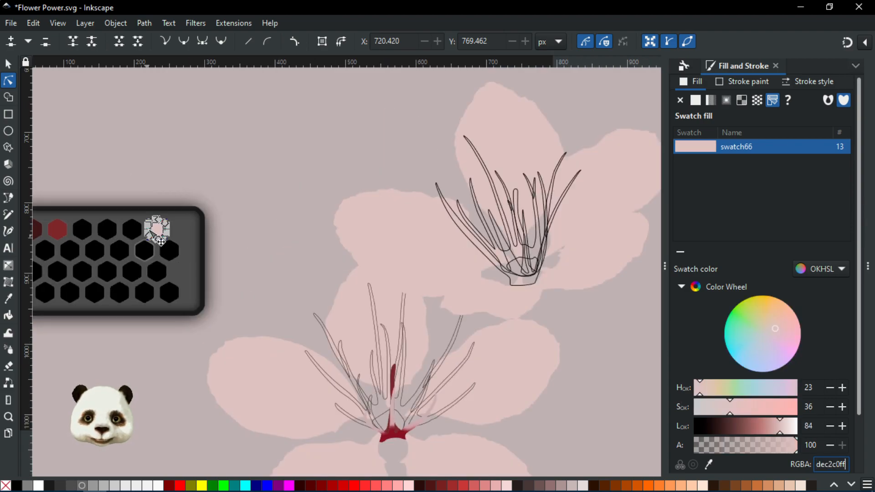
pyautogui.scroll(1, 431, 332)
pyautogui.scroll(-1, 426, 328)
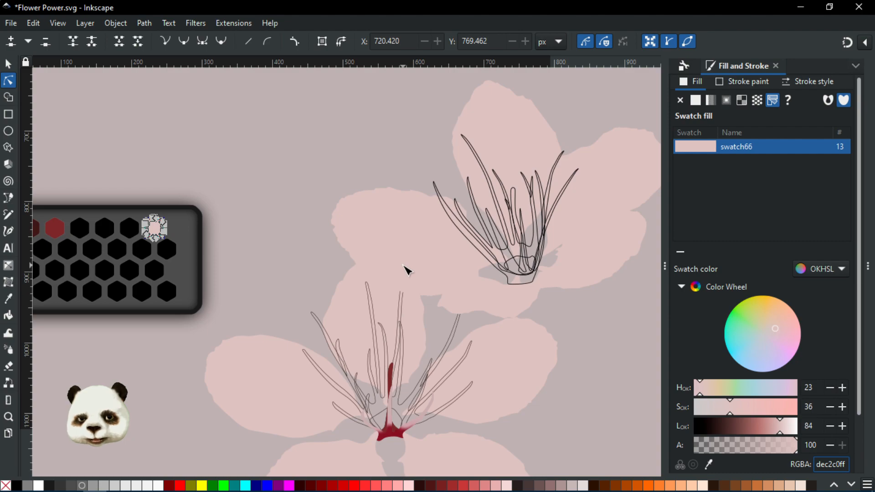
# - Unfold the Selectors and CSS dialog beside Fill and Stroke, select the .Petalls class and expand its member list
pyautogui.click(867, 271)
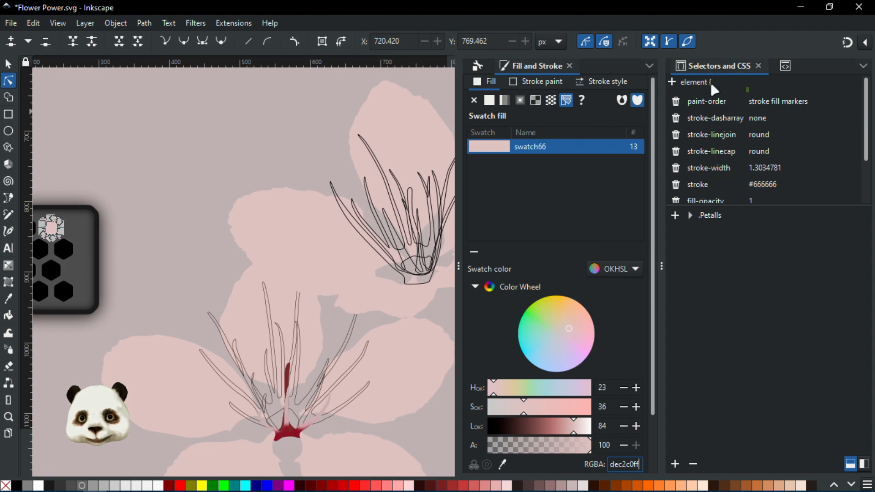
pyautogui.click(706, 215)
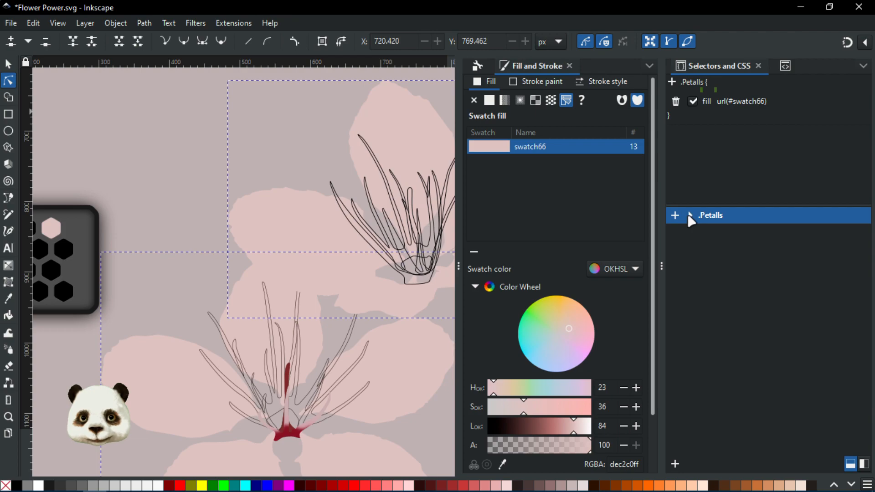
pyautogui.click(689, 216)
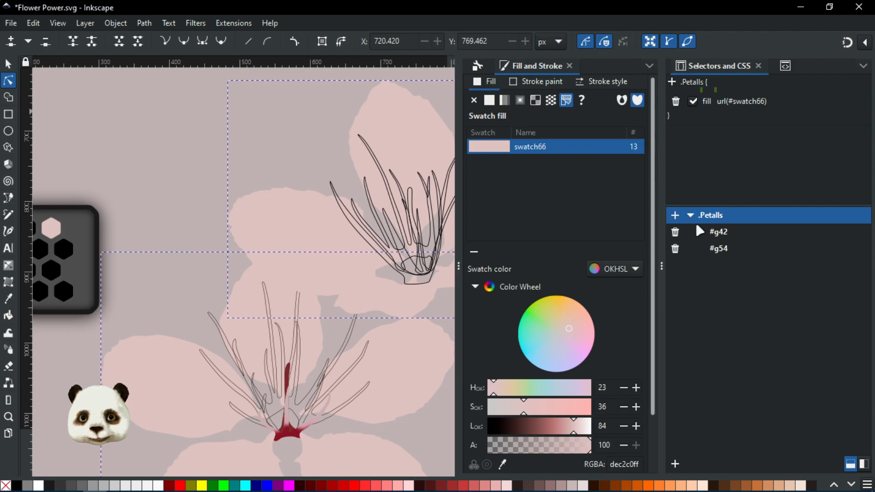
# - Select the .Petalls members #g42 and #g54 in turn to examine which flower each one covers, finishing on #g42
pyautogui.click(725, 233)
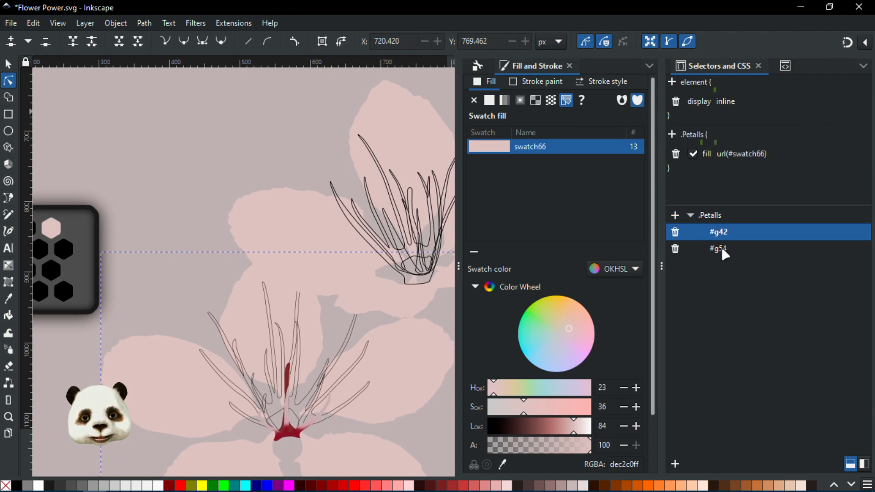
pyautogui.click(724, 250)
pyautogui.scroll(-2, 334, 226)
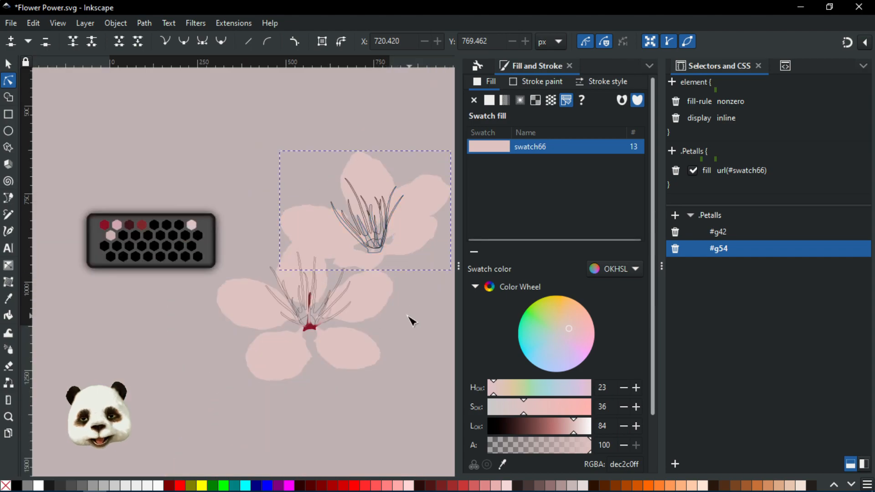
pyautogui.moveTo(407, 316); pyautogui.dragTo(356, 299)
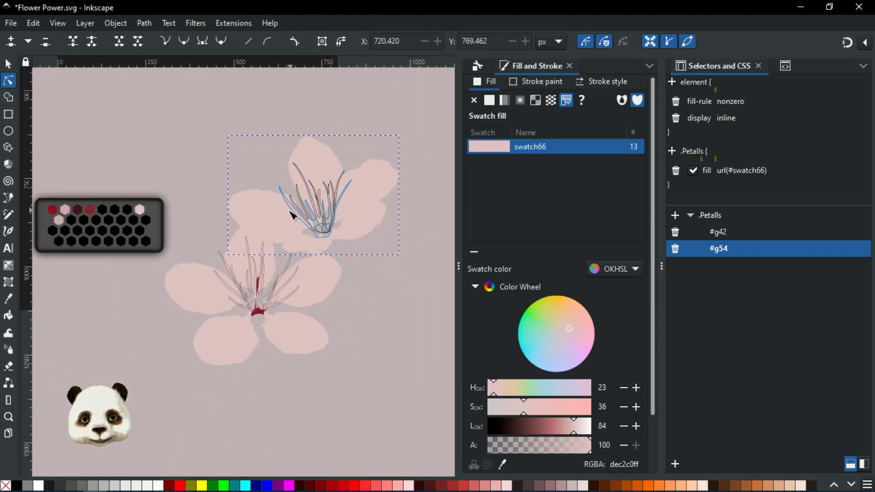
pyautogui.scroll(2, 262, 289)
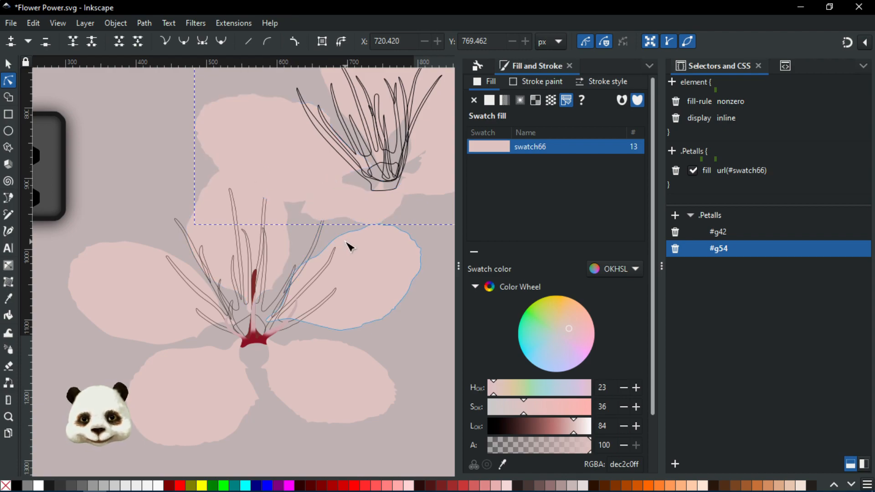
pyautogui.scroll(-1, 328, 231)
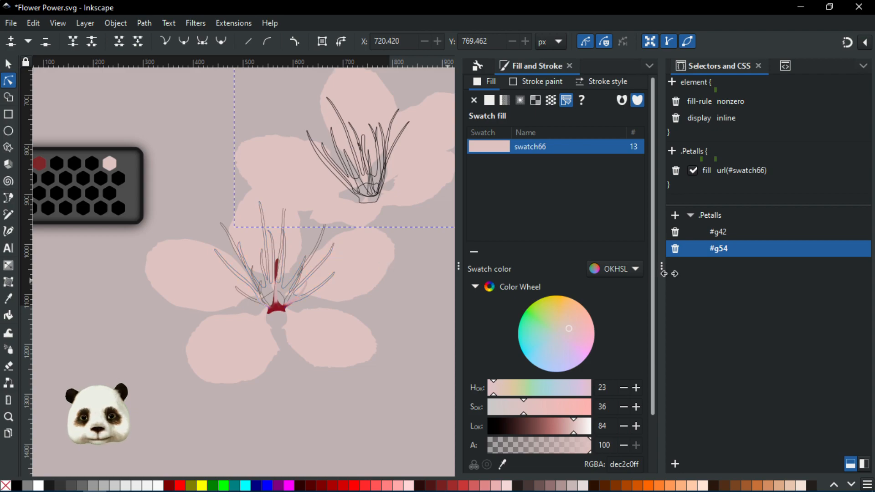
pyautogui.click(724, 231)
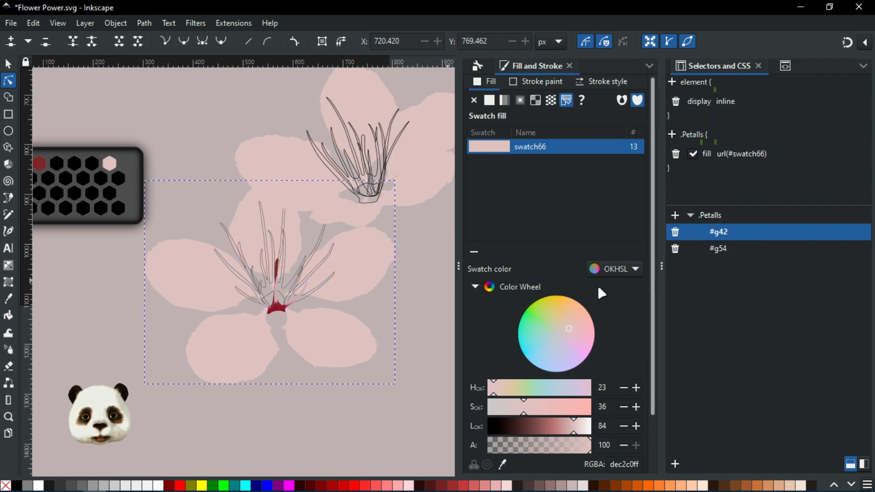
# - Alternate between the .Petalls members #g54 and #g42 to compare their element styles, ending on #g54
pyautogui.click(709, 249)
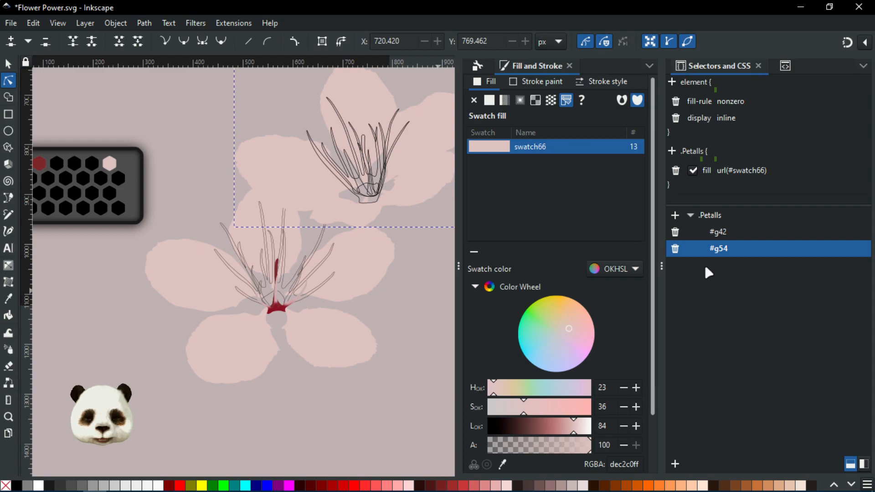
pyautogui.click(721, 235)
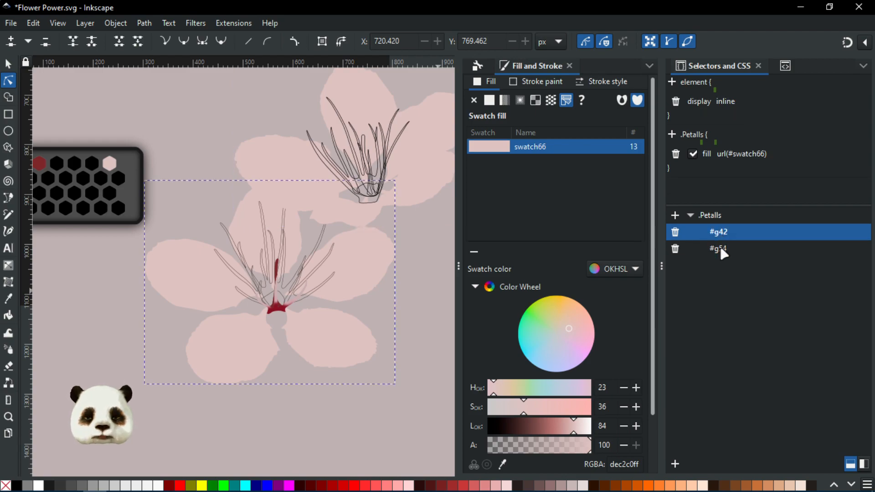
pyautogui.click(722, 250)
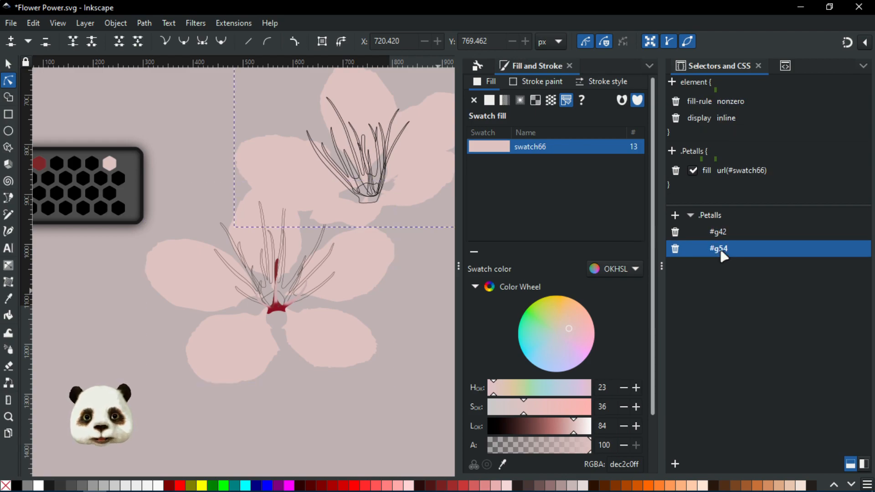
# - Show the Object Properties and compare the IDs and titles of the petal groups #g42 and #g54
pyautogui.click(477, 67)
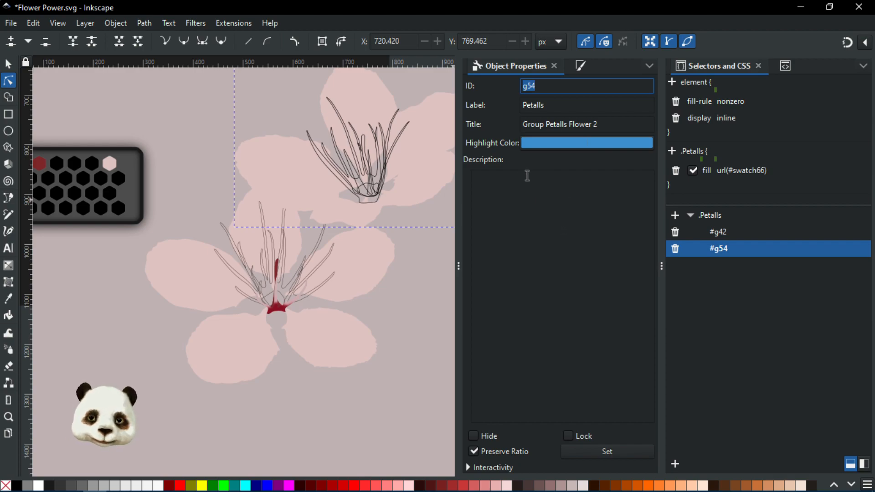
pyautogui.click(735, 233)
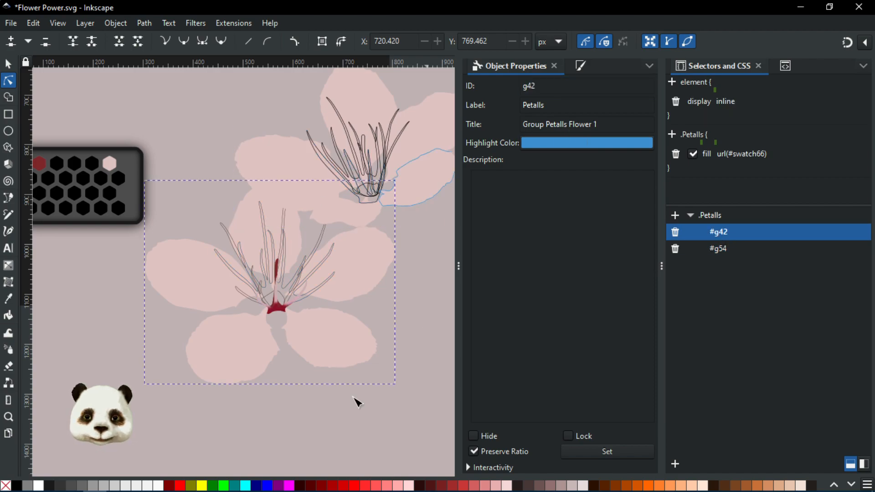
pyautogui.click(724, 250)
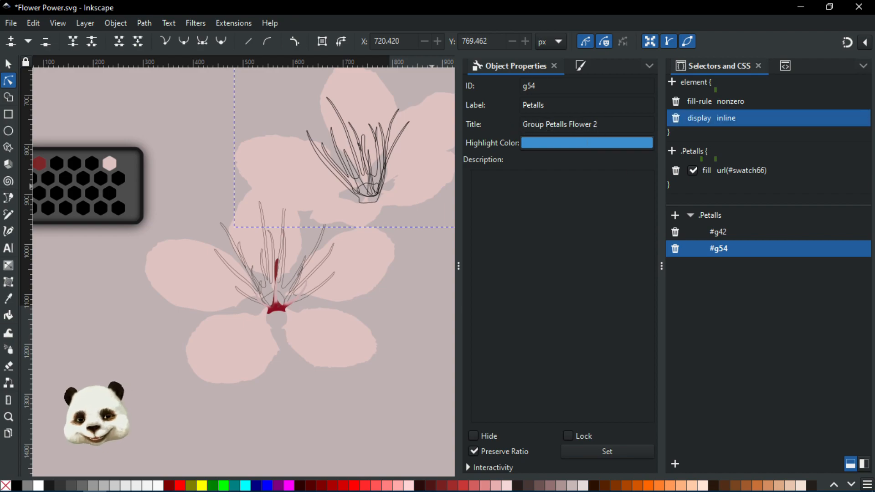
# - Bring the floating Layers and Objects dialog into view to check the selected Petalls group, and park it off screen again
pyautogui.moveTo(874, 75); pyautogui.dragTo(759, 48)
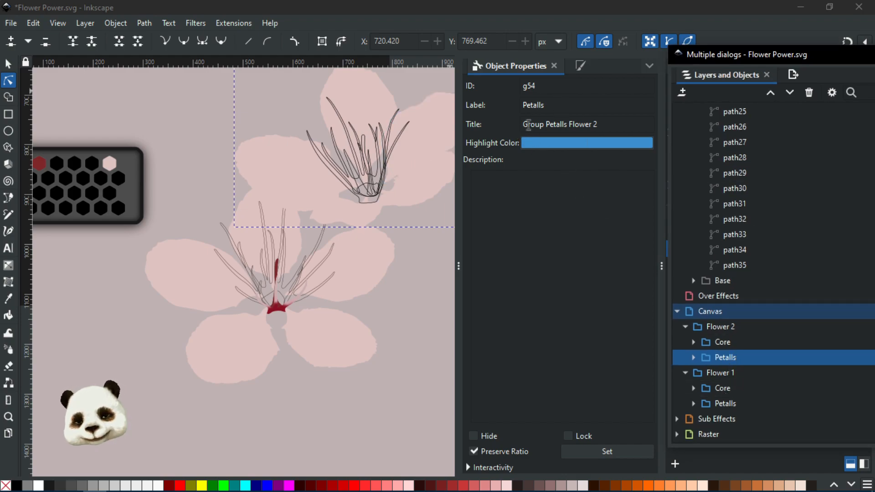
pyautogui.moveTo(728, 57); pyautogui.dragTo(874, 51)
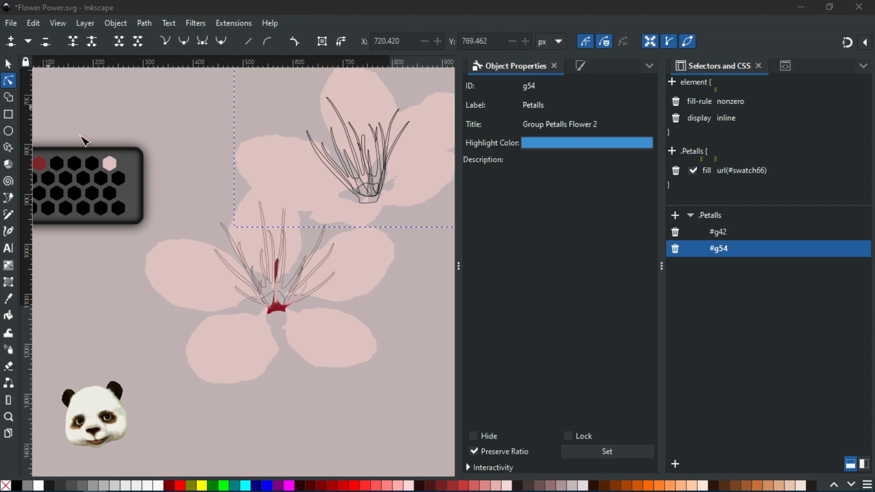
# - Select the light pink Petal Color hexagon in the palette and inspect its object properties up close
pyautogui.click(110, 163)
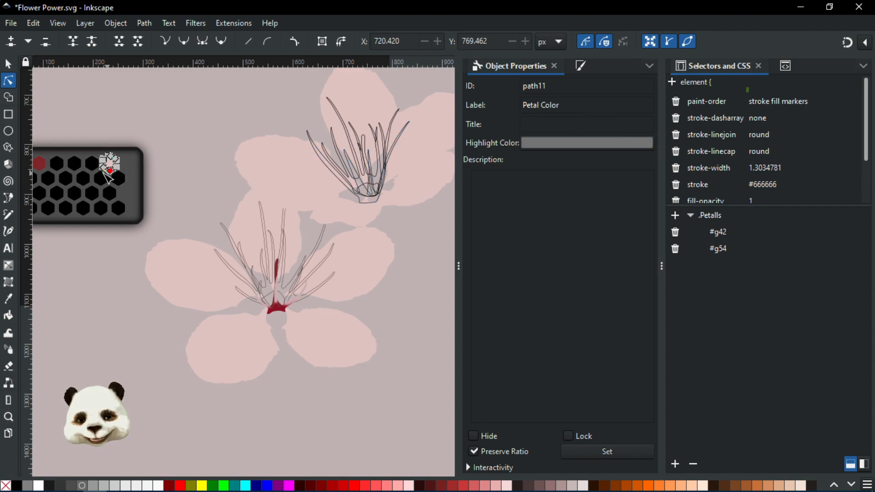
pyautogui.scroll(3, 104, 175)
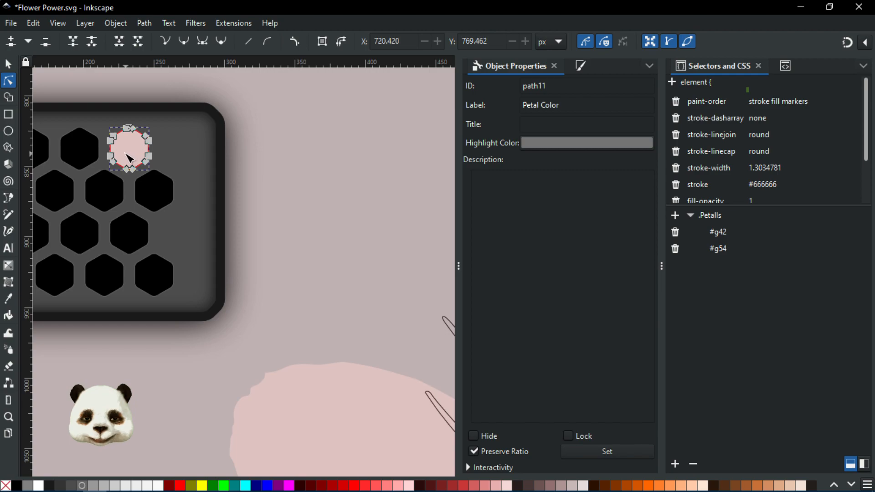
pyautogui.scroll(-3, 131, 158)
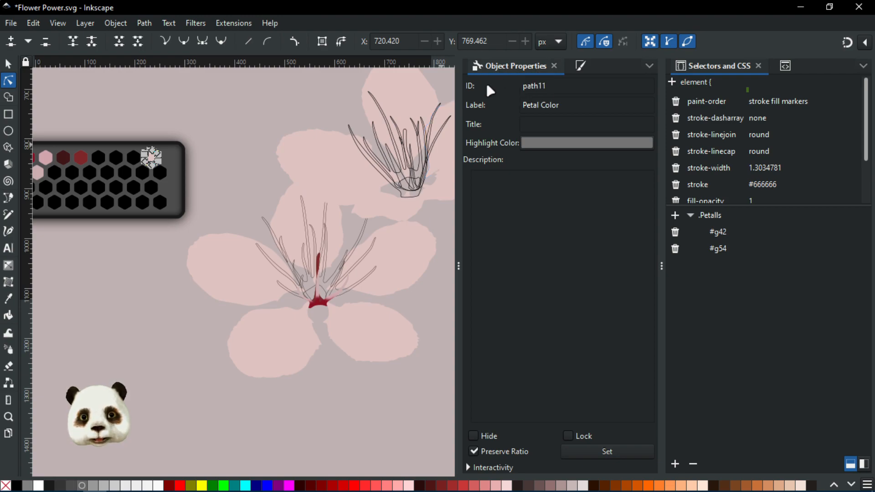
# - Examine the lower flower's petals, stamen outlines and shaded red core at different magnifications
pyautogui.scroll(1, 361, 263)
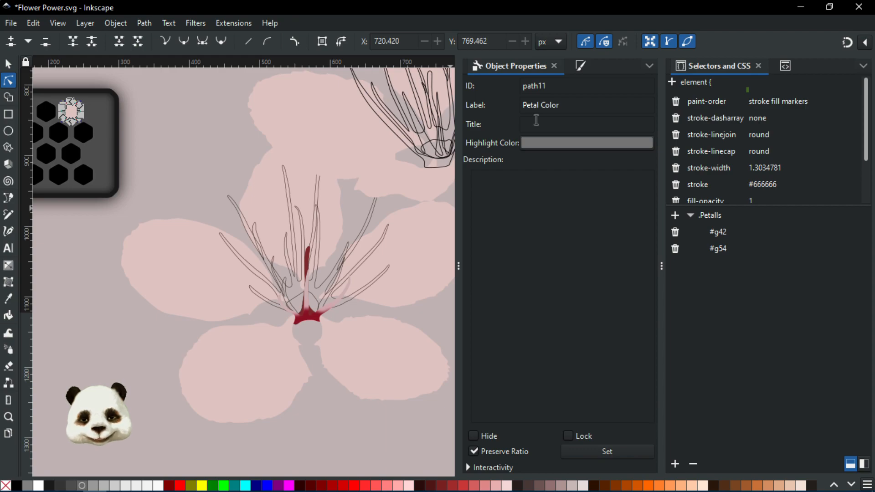
pyautogui.scroll(-2, 324, 168)
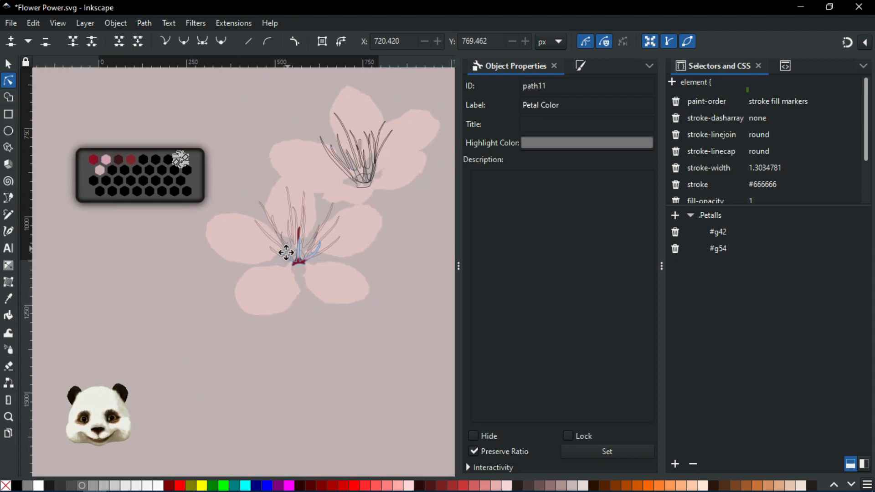
pyautogui.moveTo(286, 253); pyautogui.dragTo(295, 280)
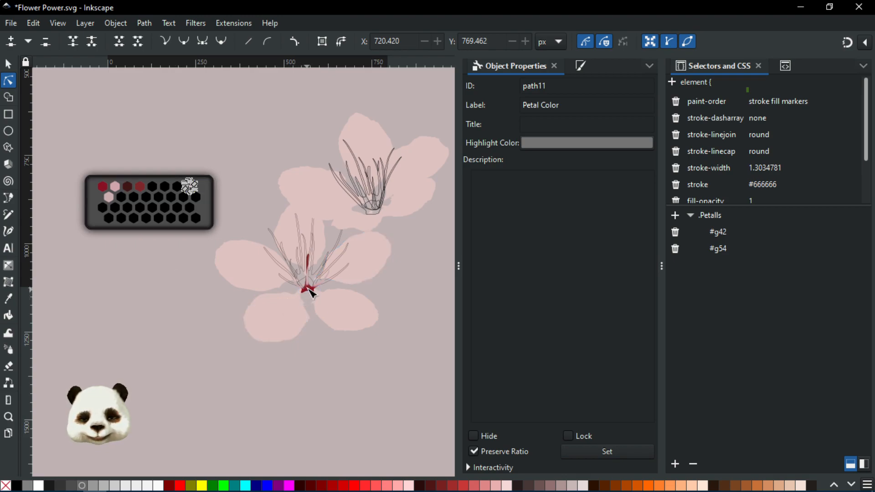
pyautogui.scroll(2, 309, 288)
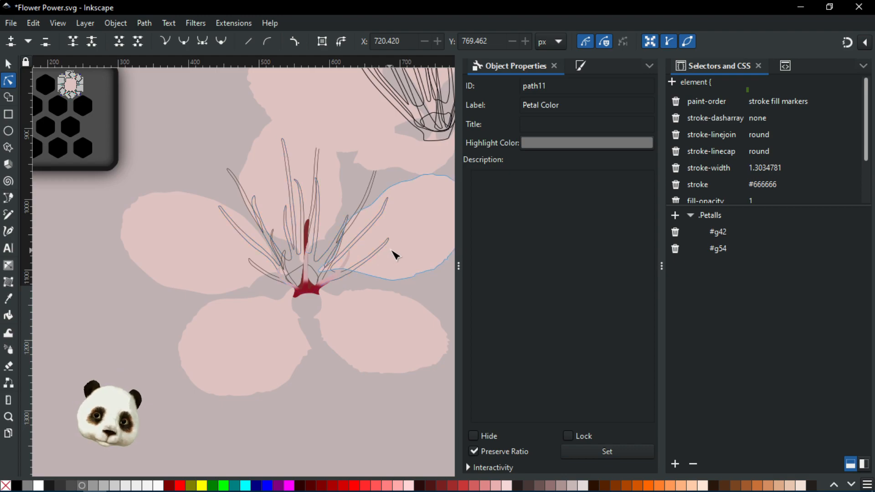
pyautogui.moveTo(386, 220); pyautogui.dragTo(279, 318)
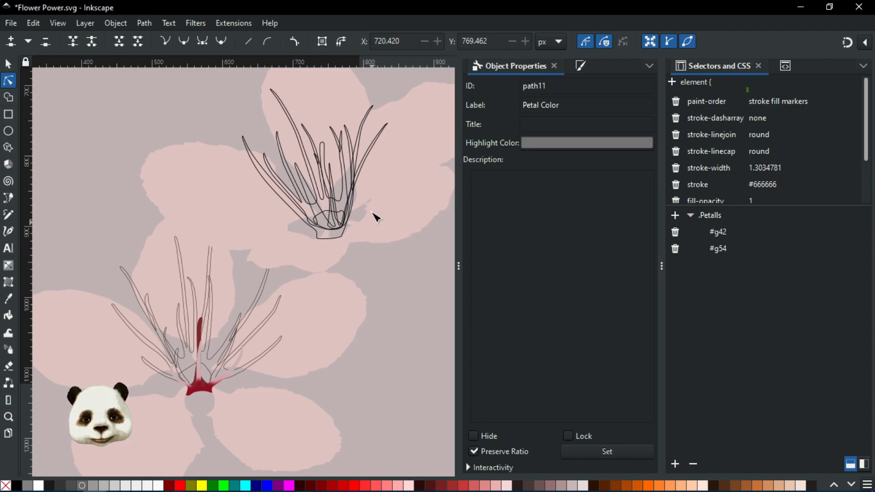
pyautogui.scroll(-5, 337, 240)
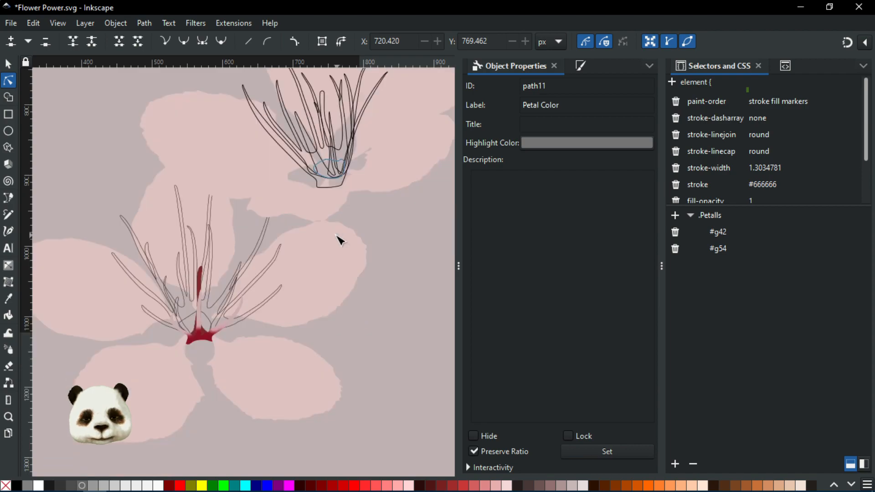
pyautogui.scroll(-3, 313, 224)
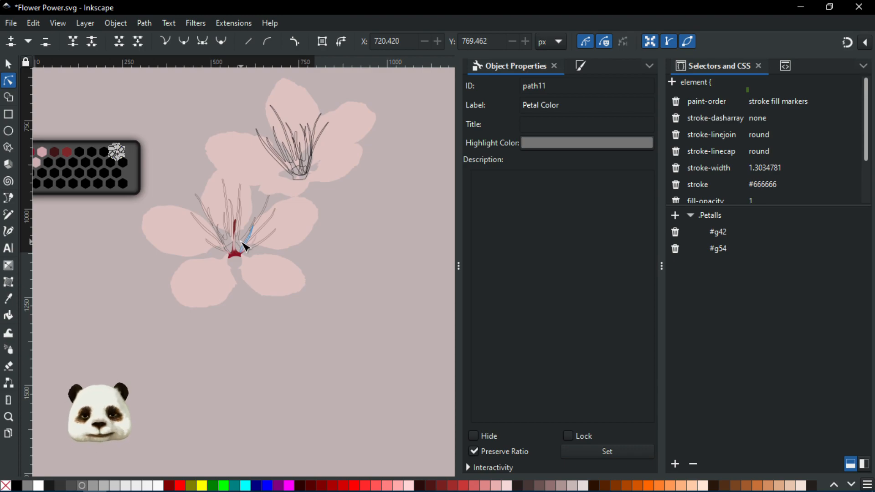
pyautogui.scroll(6, 252, 254)
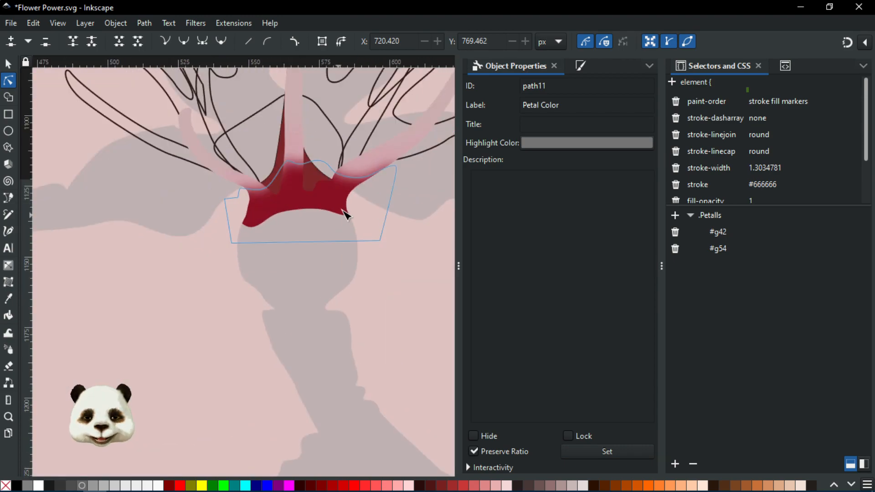
pyautogui.scroll(-1, 278, 217)
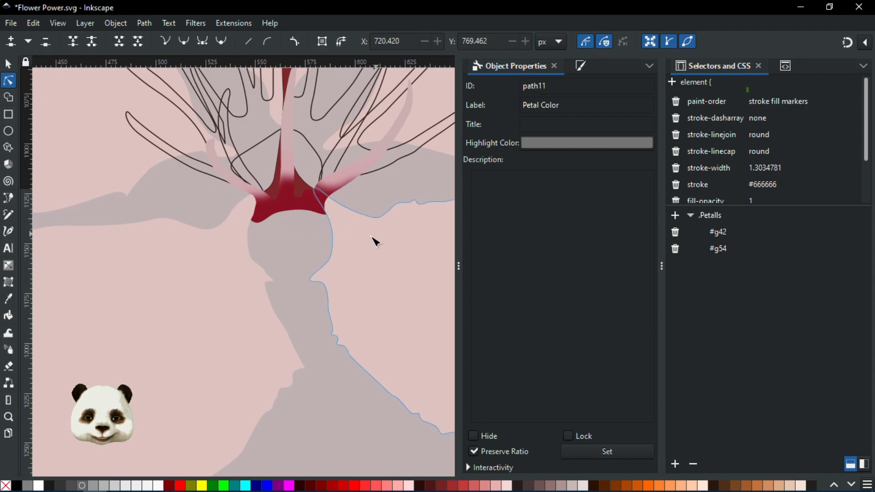
pyautogui.moveTo(380, 241); pyautogui.dragTo(313, 307)
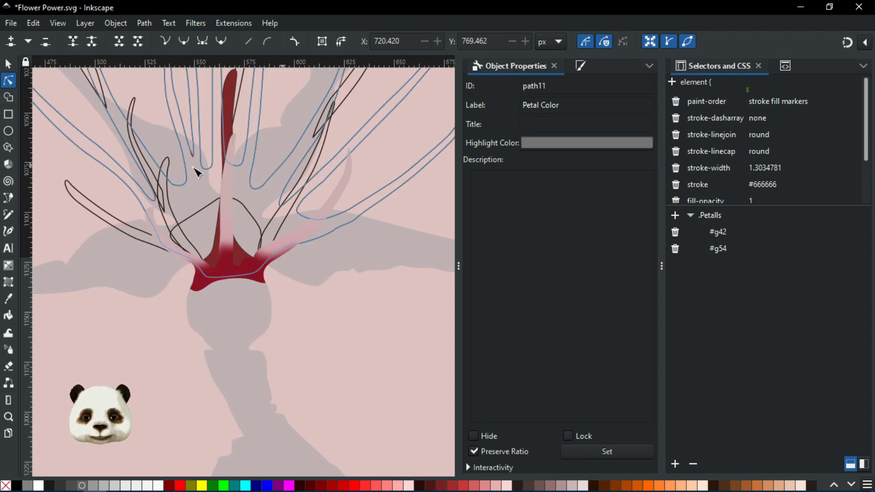
pyautogui.scroll(-2, 111, 255)
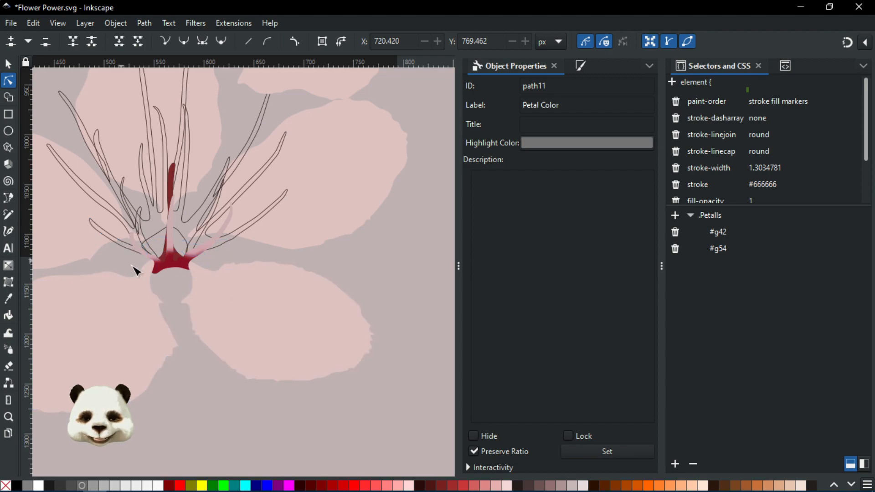
pyautogui.scroll(1, 165, 268)
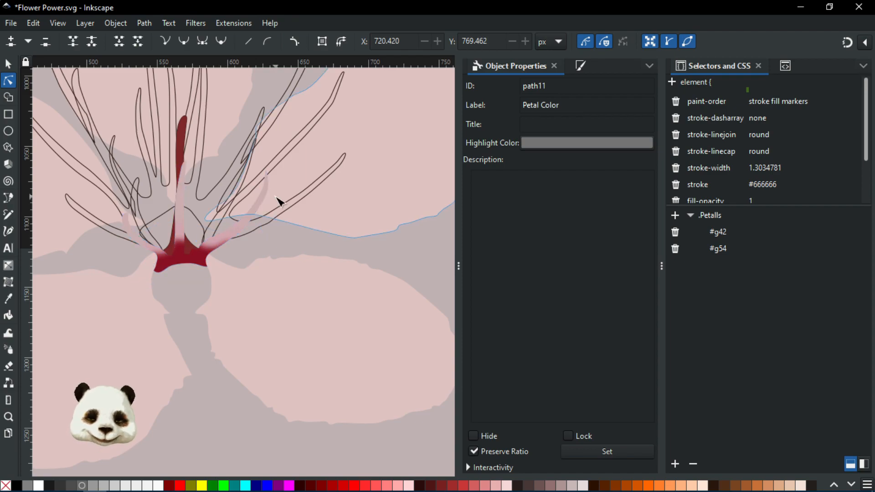
pyautogui.scroll(-2, 279, 199)
# - Examine the upper flower's outlined stamen base and compare it with the partly shaded lower flower
pyautogui.moveTo(369, 263); pyautogui.dragTo(361, 357)
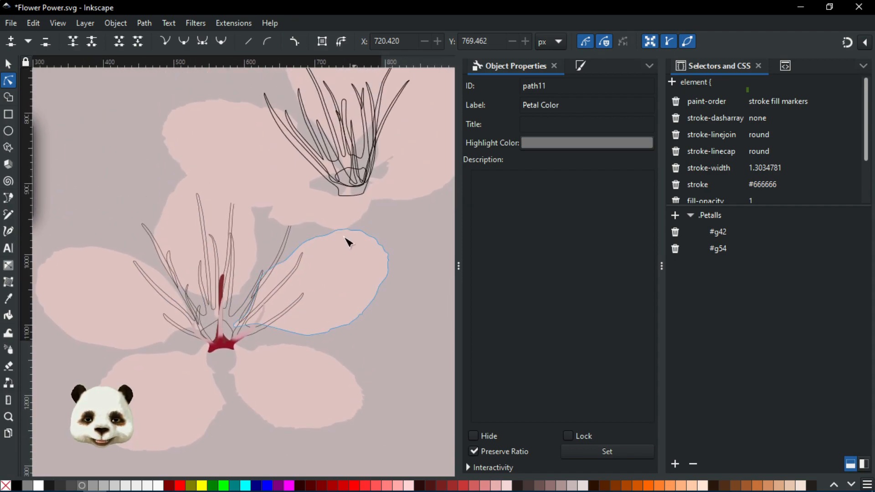
pyautogui.scroll(3, 349, 209)
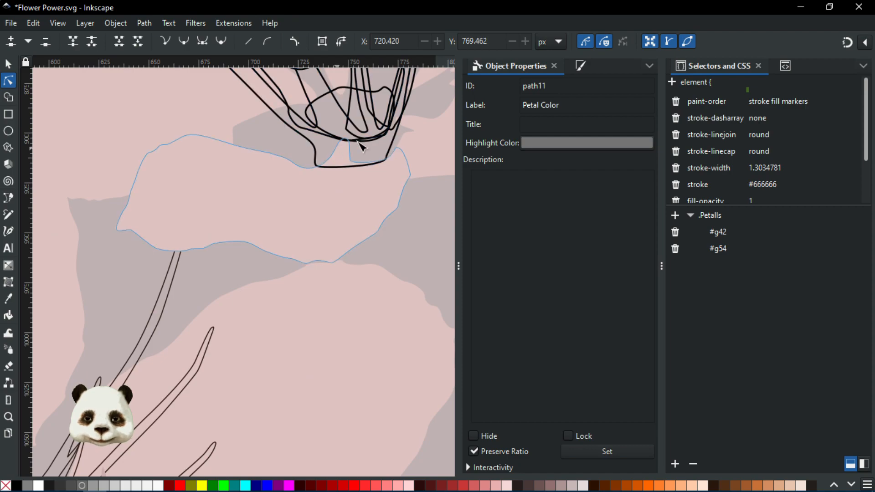
pyautogui.moveTo(408, 146); pyautogui.dragTo(348, 211)
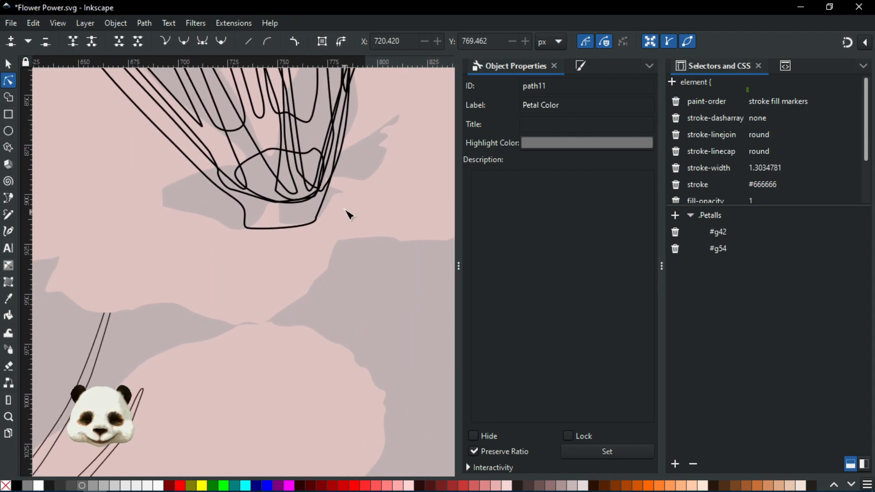
pyautogui.scroll(-2, 319, 209)
pyautogui.scroll(-1, 268, 234)
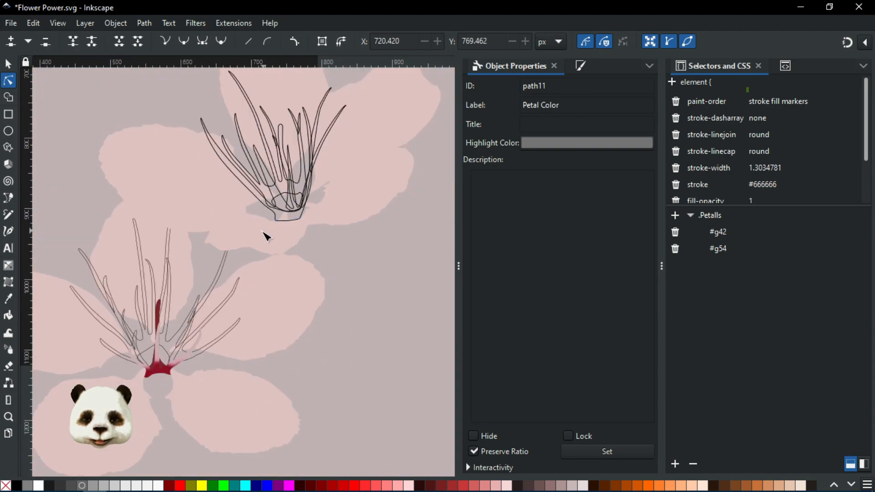
pyautogui.scroll(-1, 264, 260)
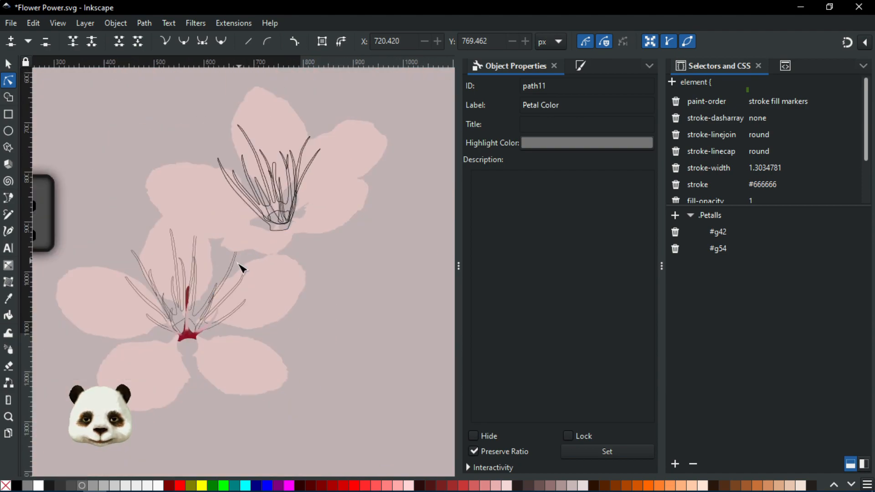
pyautogui.moveTo(255, 257); pyautogui.dragTo(307, 223)
pyautogui.scroll(1, 307, 223)
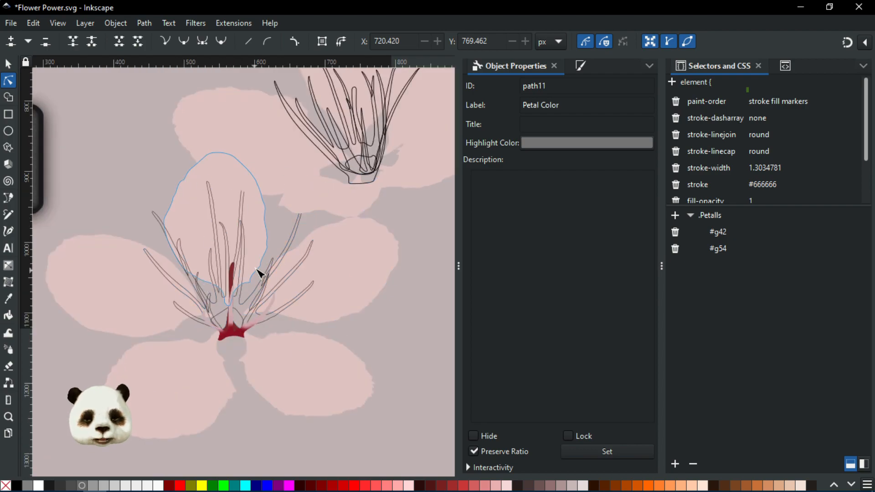
# - Deselect the palette hexagon and fold away the Selectors and CSS dialog to widen the canvas
pyautogui.scroll(-2, 258, 273)
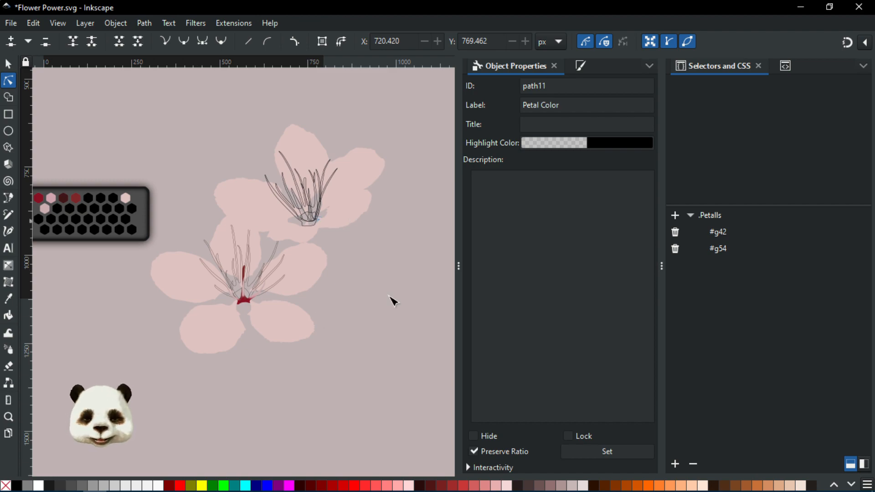
pyautogui.scroll(4, 322, 347)
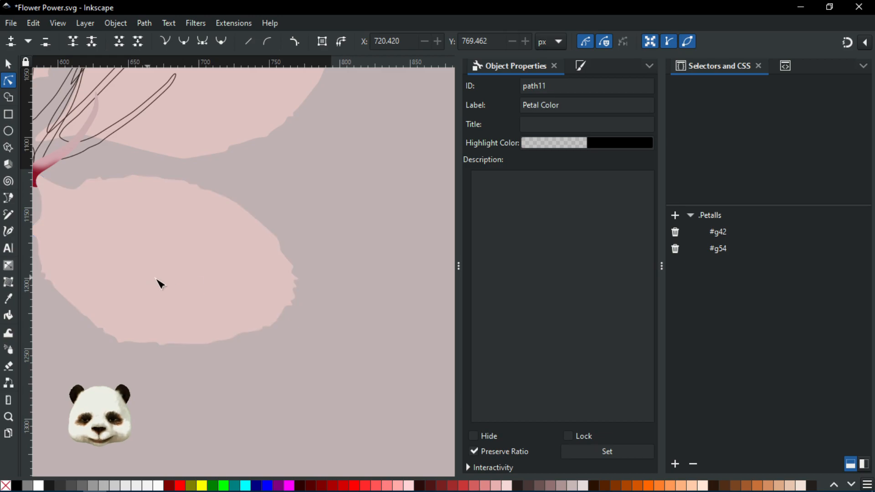
pyautogui.scroll(-2, 158, 282)
pyautogui.moveTo(341, 326); pyautogui.dragTo(242, 351)
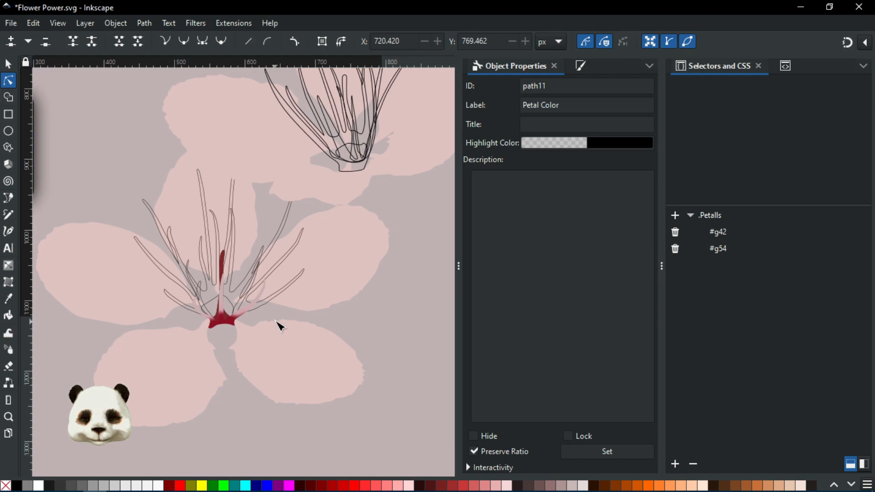
pyautogui.scroll(-2, 274, 318)
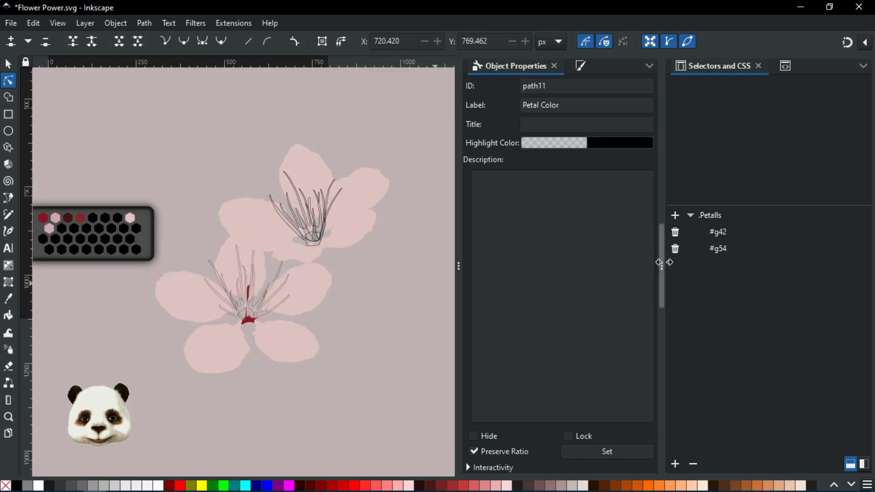
pyautogui.click(663, 263)
pyautogui.scroll(1, 406, 228)
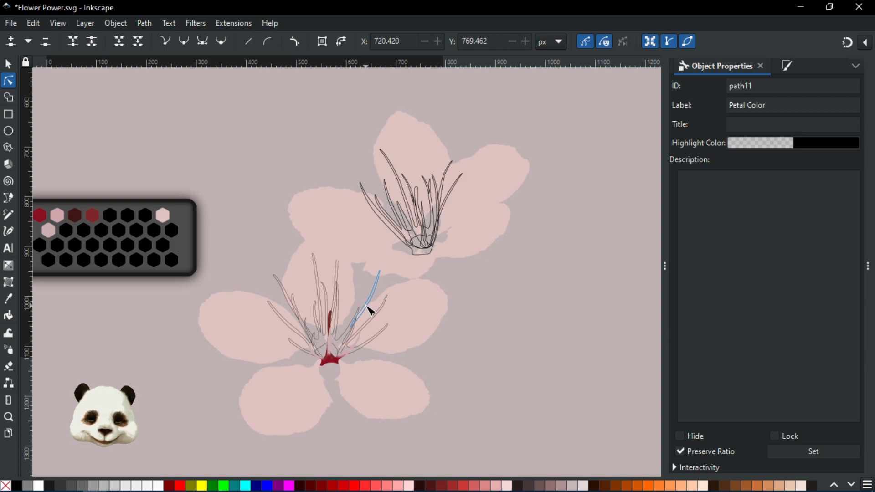
pyautogui.scroll(2, 364, 324)
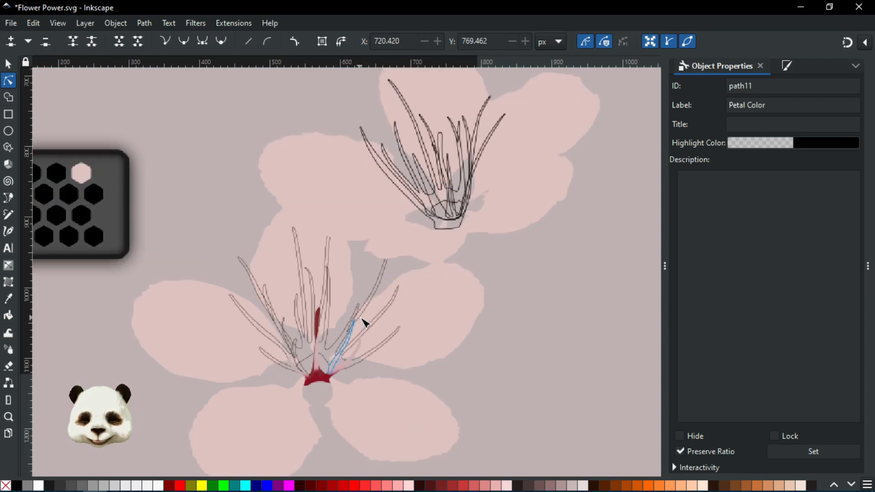
pyautogui.scroll(-1, 358, 306)
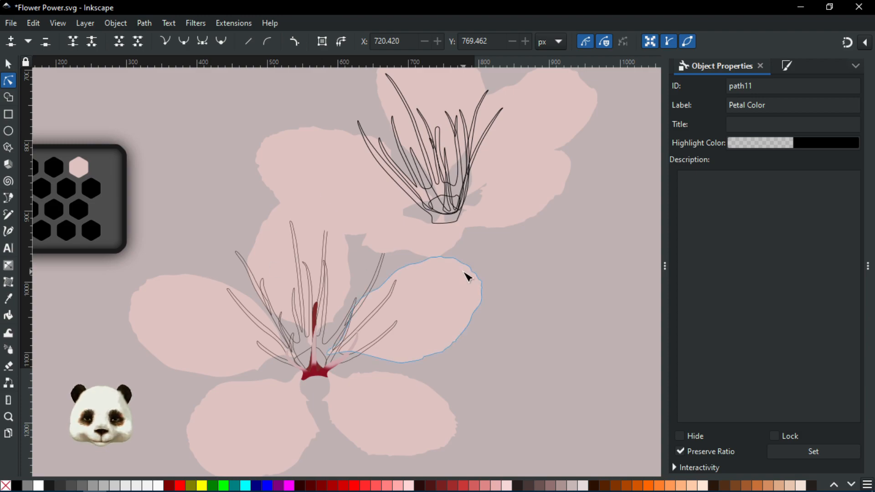
pyautogui.scroll(-2, 467, 276)
pyautogui.scroll(1, 463, 272)
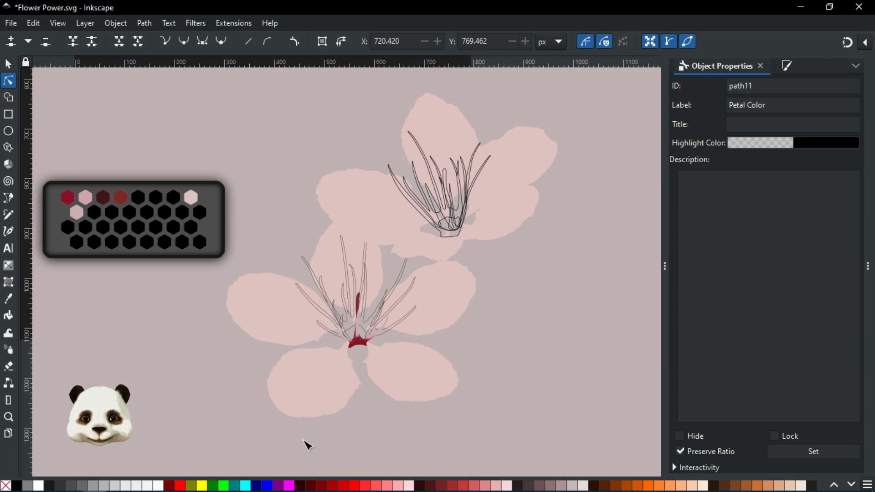
pyautogui.scroll(3, 262, 392)
pyautogui.scroll(-1, 287, 375)
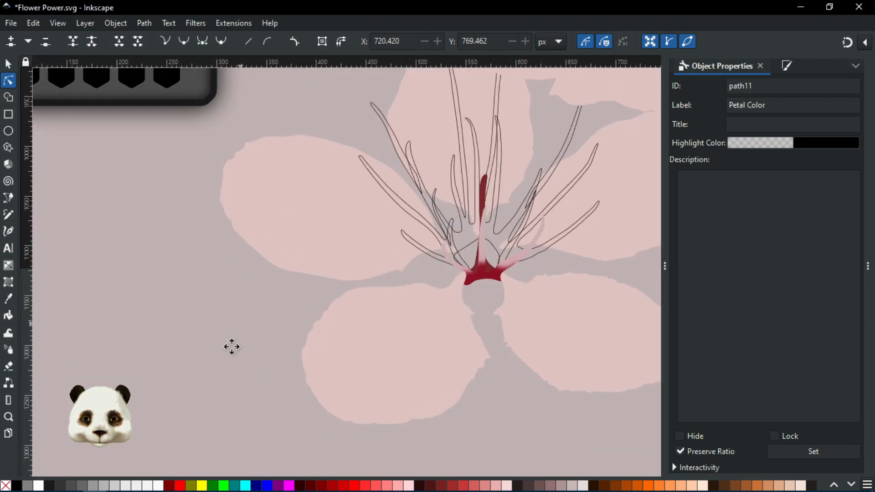
pyautogui.scroll(3, 207, 412)
pyautogui.scroll(-1, 214, 409)
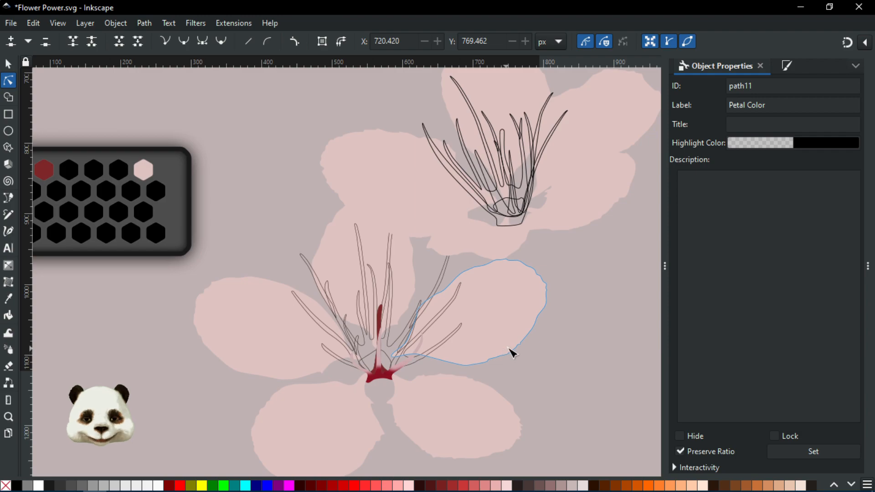
pyautogui.scroll(-2, 512, 351)
pyautogui.scroll(1, 543, 363)
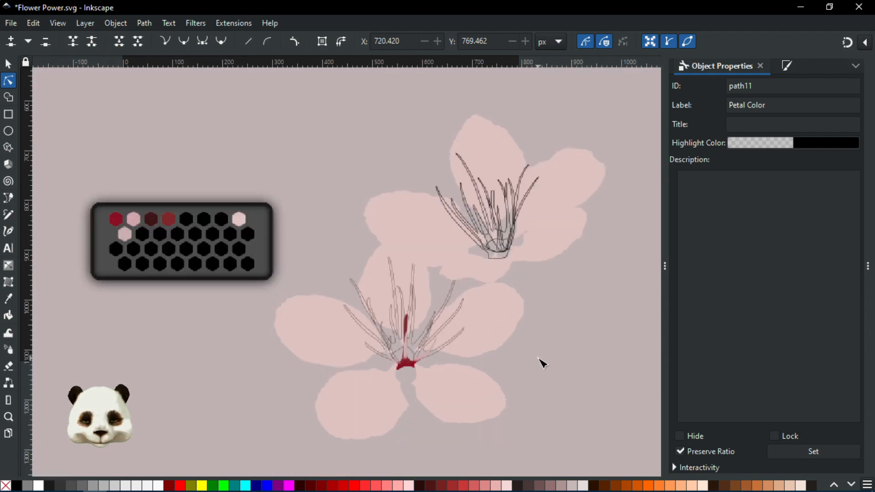